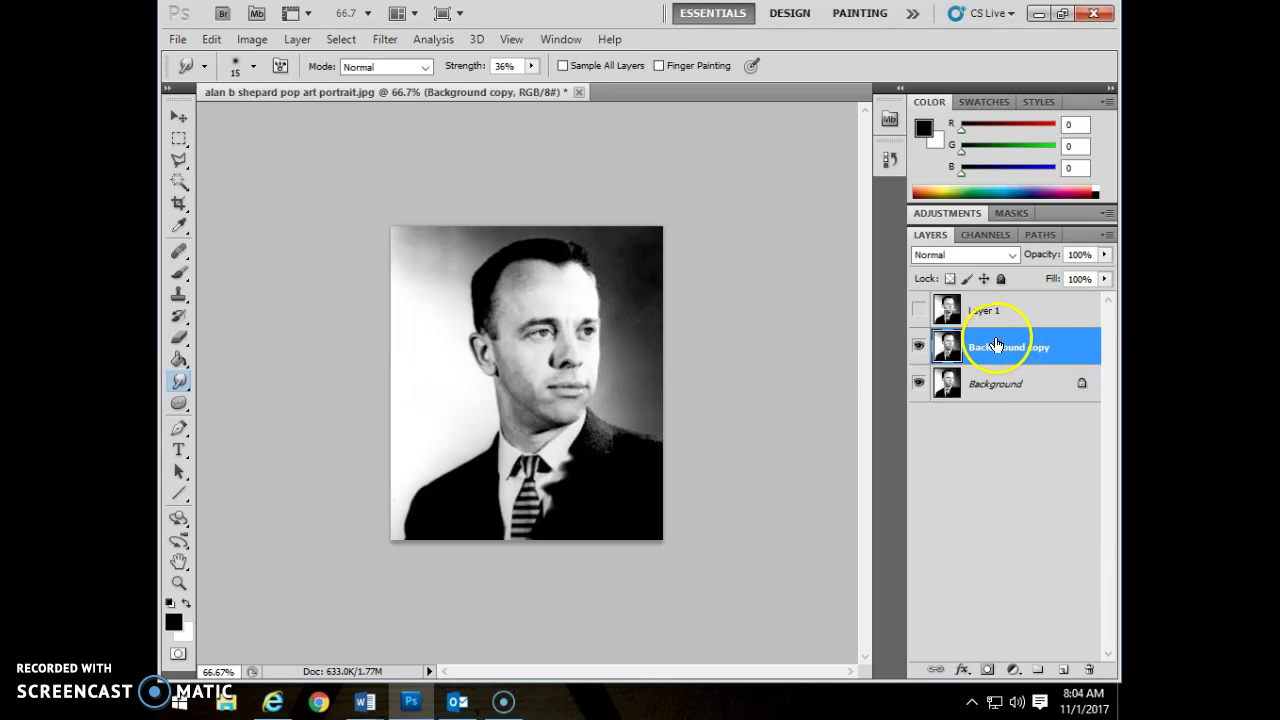
Switch to the Blur tool for the Background copy layer and bring the portrait's face into close view at 200%.
{"action": "left_click_drag", "start_coordinate": [1003, 369], "coordinate": [996, 393]}
{"action": "mouse_move", "coordinate": [175, 380]}
{"action": "left_mouse_down"}
{"action": "mouse_move", "coordinate": [224, 378]}
{"action": "mouse_move", "coordinate": [243, 415]}
{"action": "mouse_move", "coordinate": [250, 386]}
{"action": "left_mouse_up"}
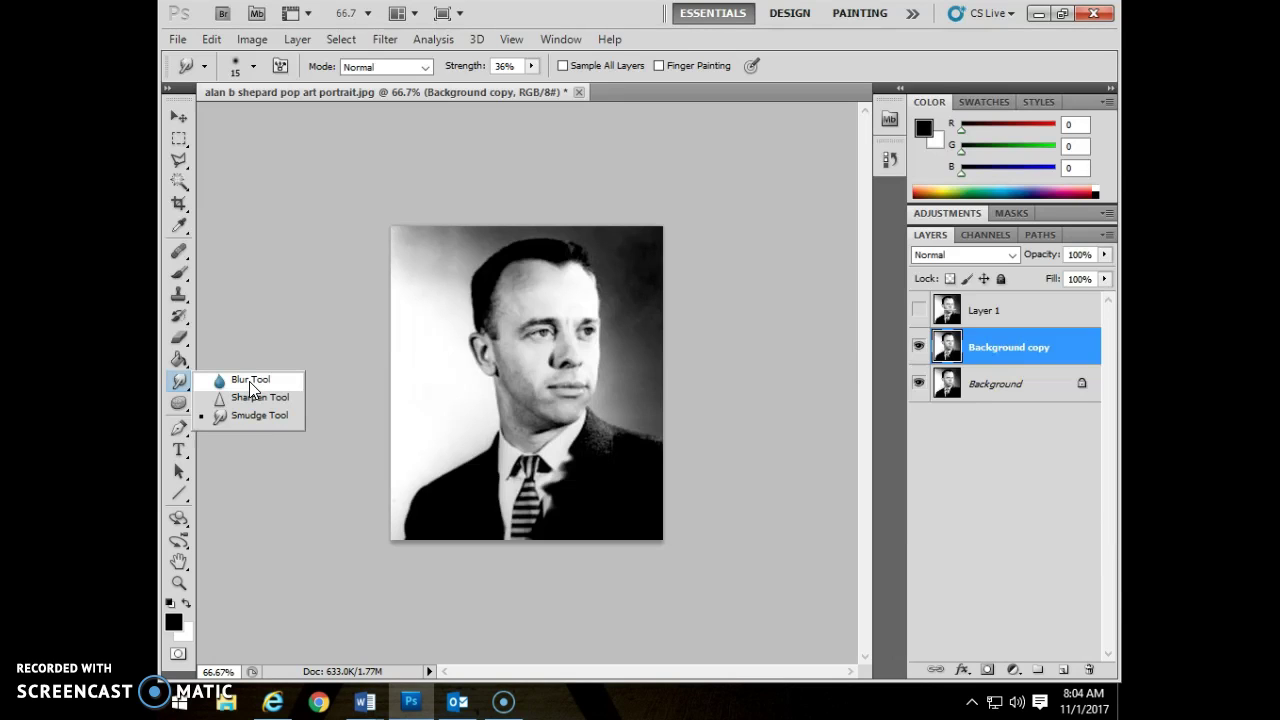
{"action": "left_click", "coordinate": [249, 382]}
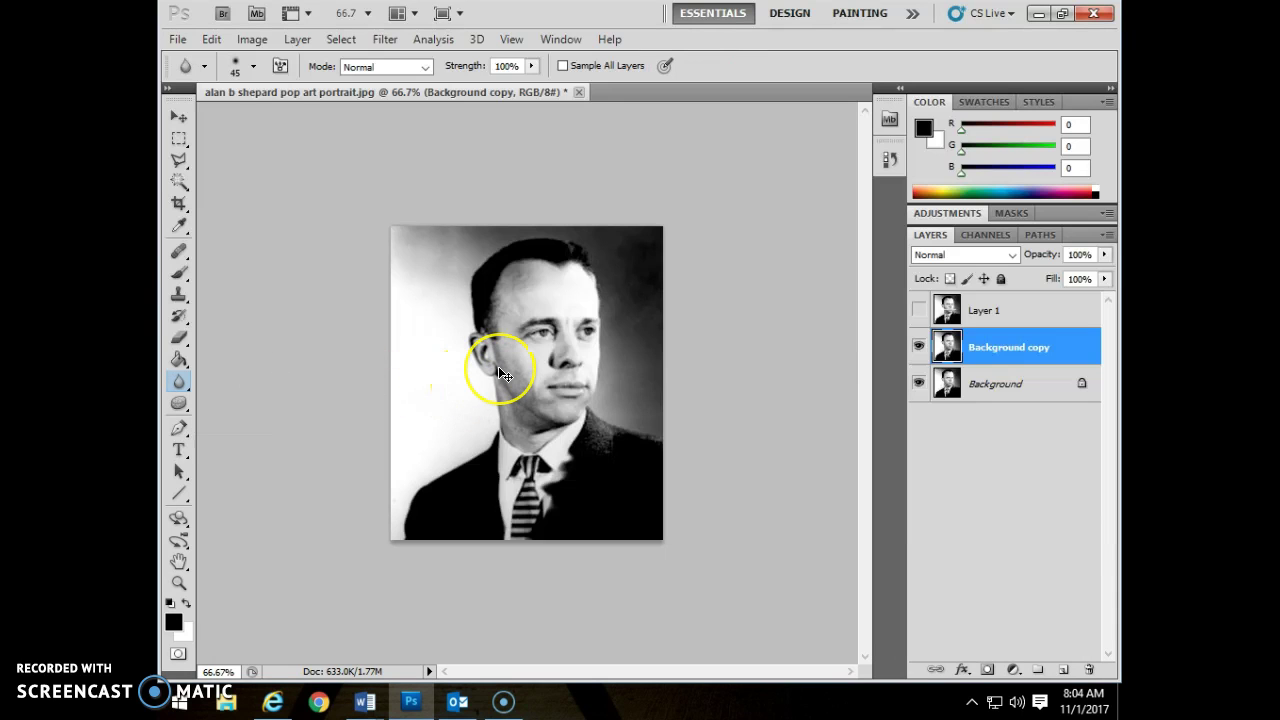
{"action": "scroll", "coordinate": [503, 374], "scroll_direction": "up", "scroll_amount": 4}
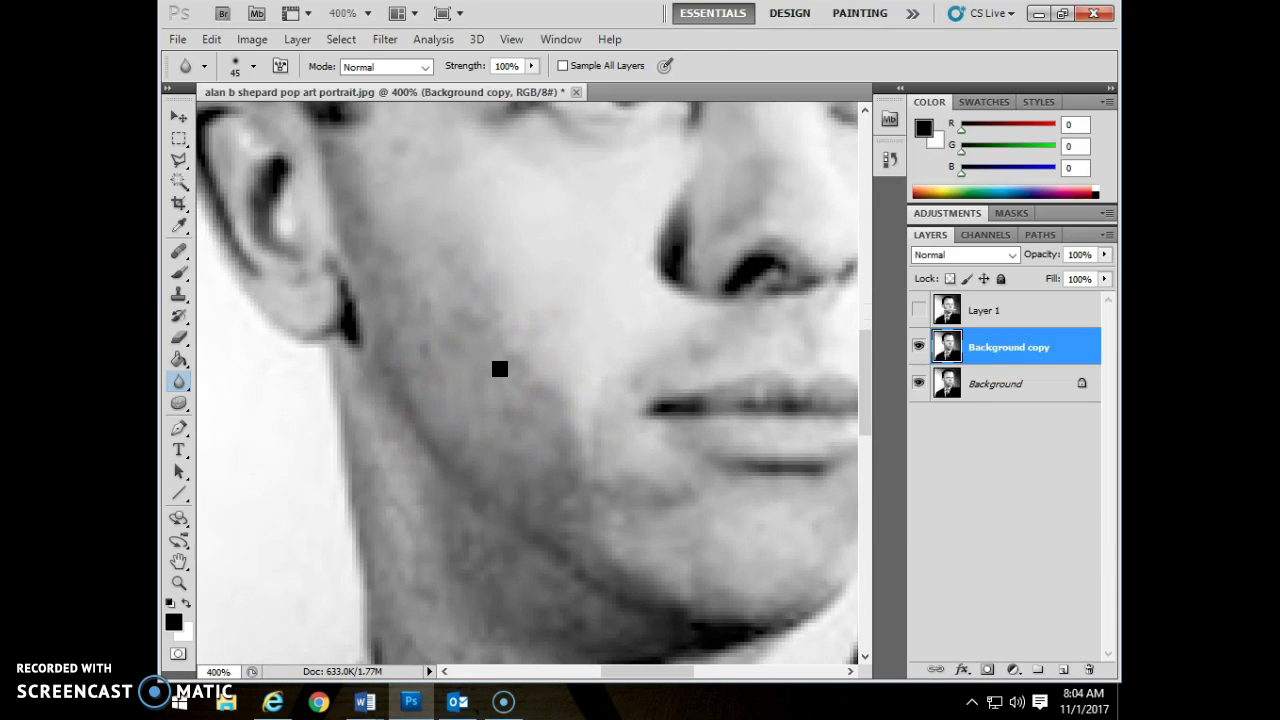
{"action": "scroll", "coordinate": [490, 375], "scroll_direction": "up", "scroll_amount": 6}
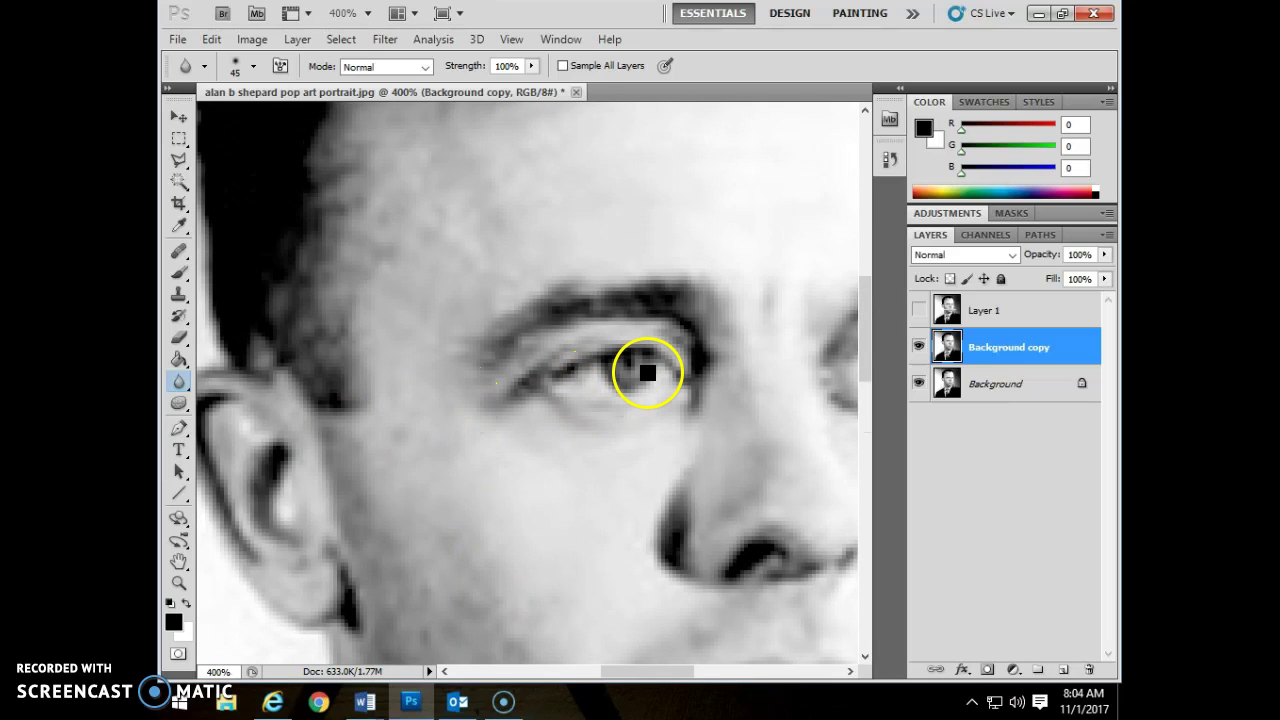
{"action": "scroll", "coordinate": [647, 376], "scroll_direction": "down", "scroll_amount": 2}
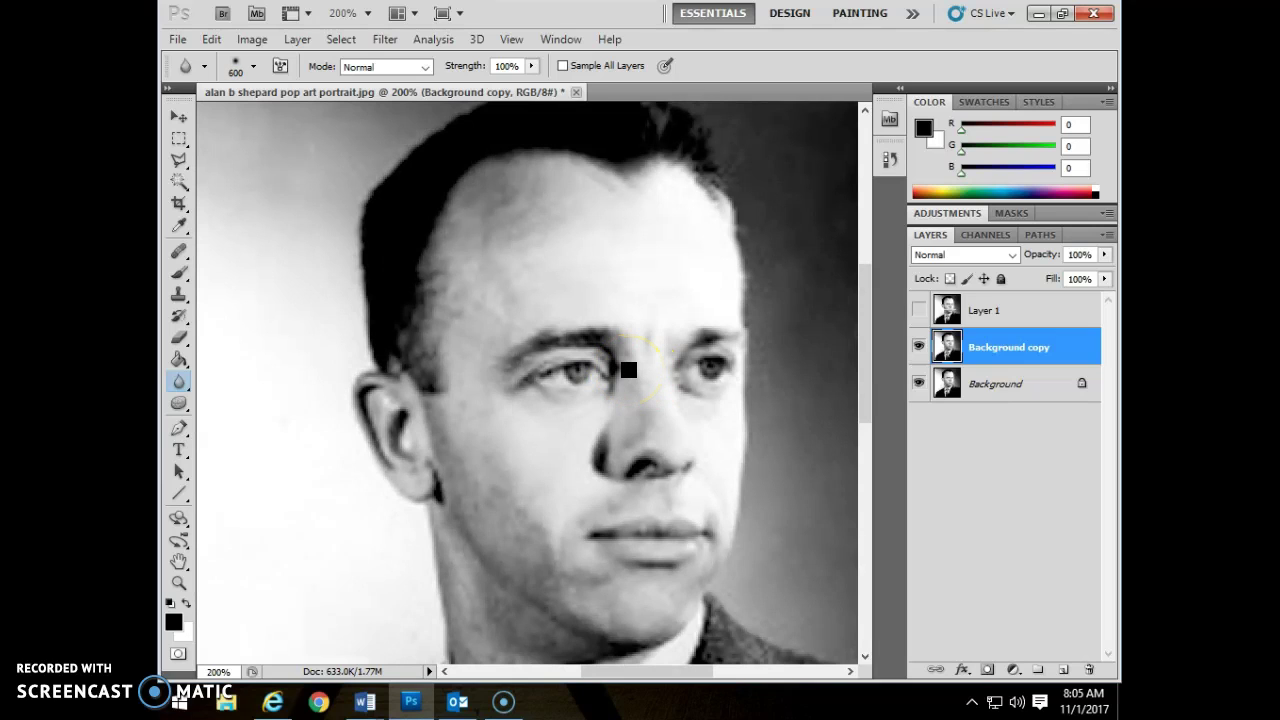
Reduce the Blur brush size to 50 px.
{"action": "key", "text": "bracketleft"}
{"action": "key", "text": "bracketleft"}
{"action": "key", "text": "bracketleft"}
{"action": "key", "text": "bracketleft"}
{"action": "key", "text": "bracketleft"}
{"action": "key", "text": "bracketleft"}
{"action": "key", "text": "bracketleft"}
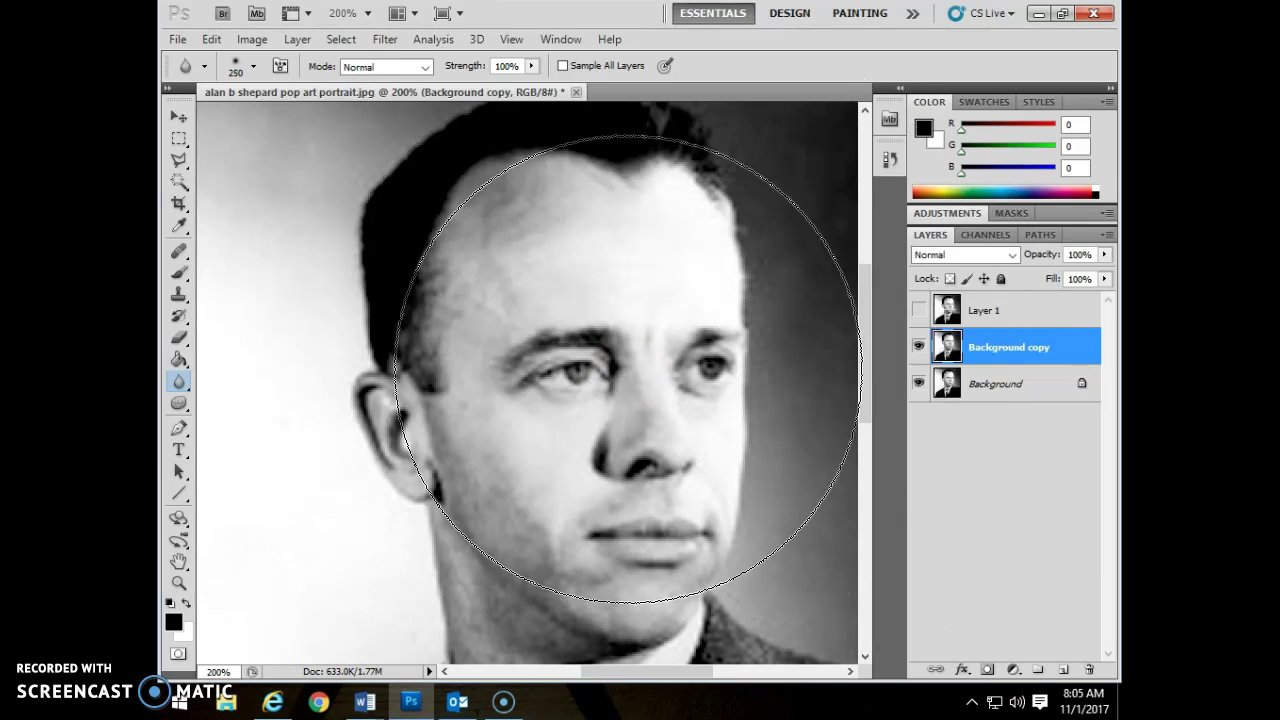
{"action": "key", "text": "bracketleft"}
{"action": "key", "text": "bracketleft"}
{"action": "key", "text": "bracketleft"}
{"action": "key", "text": "bracketleft"}
{"action": "key", "text": "bracketleft"}
{"action": "key", "text": "bracketleft"}
{"action": "key", "text": "bracketleft"}
{"action": "key", "text": "bracketleft"}
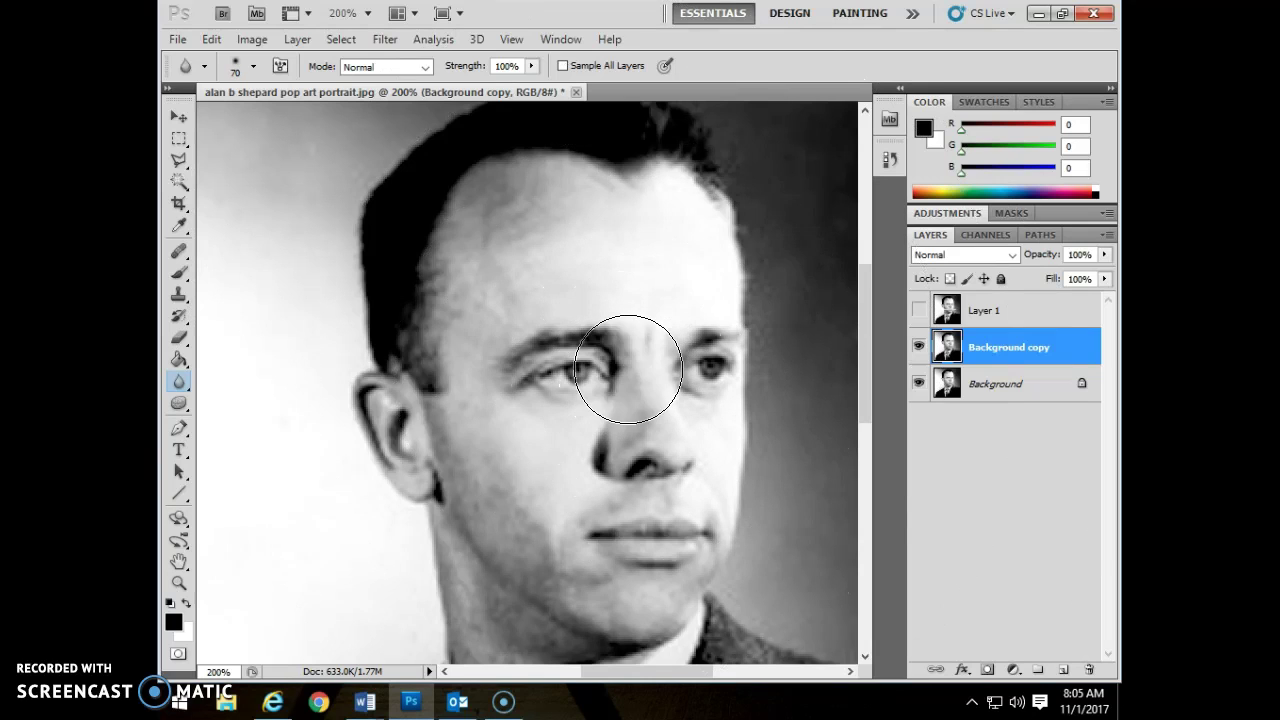
{"action": "key", "text": "bracketright"}
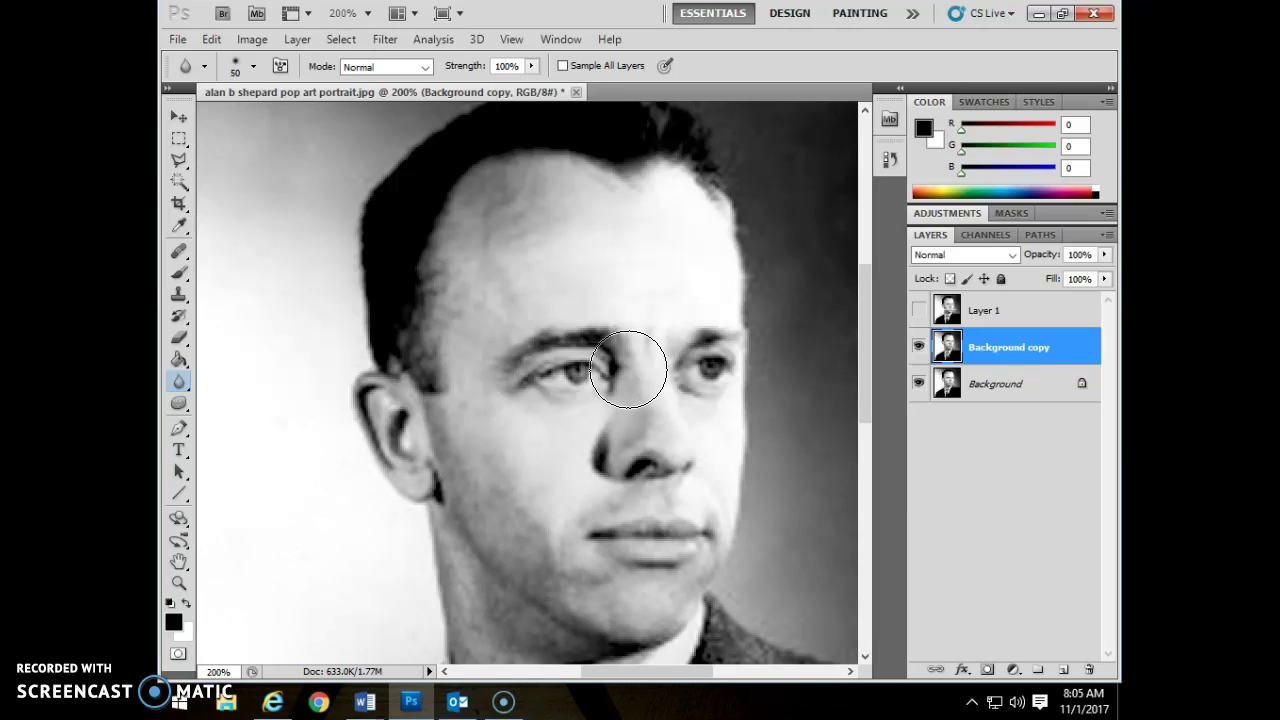
{"action": "key", "text": "bracketright"}
{"action": "key", "text": "bracketright"}
{"action": "key", "text": "bracketright"}
{"action": "key", "text": "bracketright"}
{"action": "key", "text": "bracketright"}
{"action": "key", "text": "bracketleft"}
{"action": "key", "text": "bracketleft"}
{"action": "key", "text": "bracketleft"}
{"action": "key", "text": "bracketleft"}
{"action": "key", "text": "bracketleft"}
{"action": "key", "text": "bracketleft"}
{"action": "key", "text": "bracketright"}
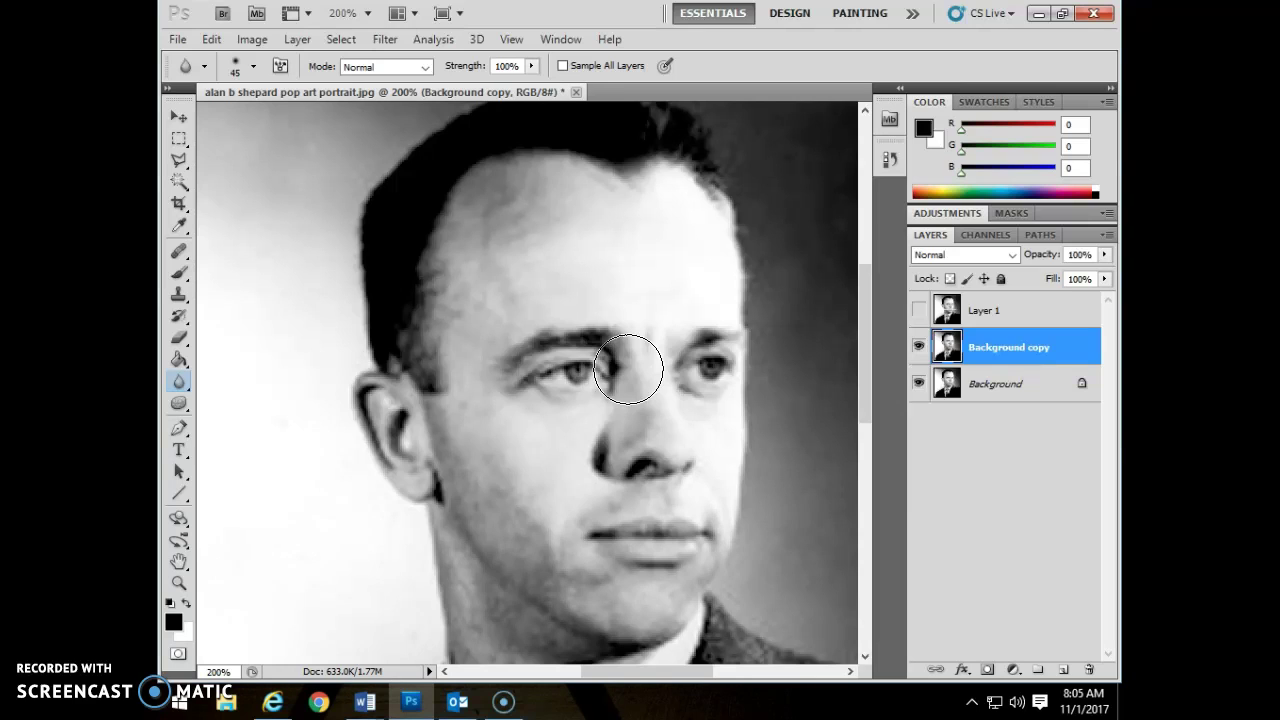
{"action": "key", "text": "bracketright"}
{"action": "key", "text": "bracketright"}
{"action": "key", "text": "bracketright"}
{"action": "key", "text": "bracketleft"}
{"action": "key", "text": "bracketleft"}
{"action": "key", "text": "bracketleft"}
{"action": "key", "text": "bracketleft"}
{"action": "key", "text": "bracketleft"}
{"action": "key", "text": "bracketleft"}
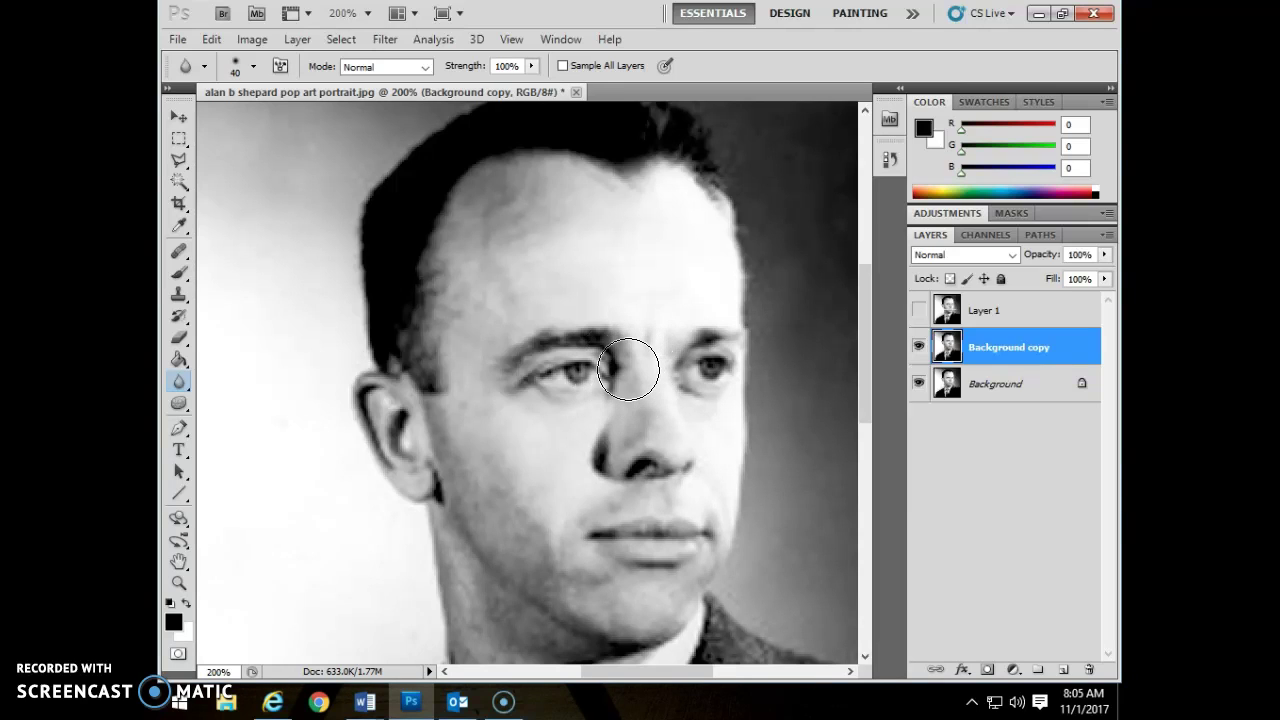
{"action": "key", "text": "bracketright"}
{"action": "key", "text": "bracketright"}
{"action": "key", "text": "bracketright"}
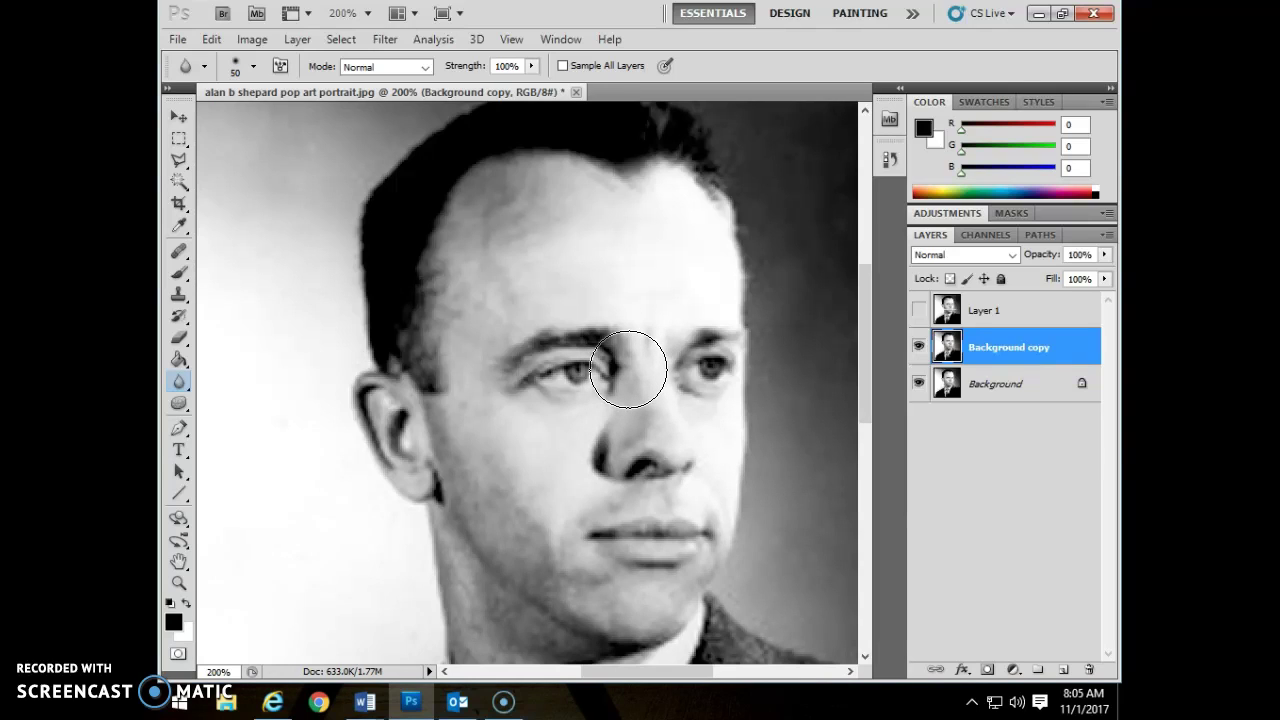
Try 100% hardness on the Blur brush and return it to 0%.
{"action": "mouse_move", "coordinate": [690, 372]}
{"action": "left_mouse_down"}
{"action": "mouse_move", "coordinate": [703, 371]}
{"action": "mouse_move", "coordinate": [571, 371]}
{"action": "mouse_move", "coordinate": [582, 380]}
{"action": "left_mouse_up"}
{"action": "left_click", "coordinate": [254, 66]}
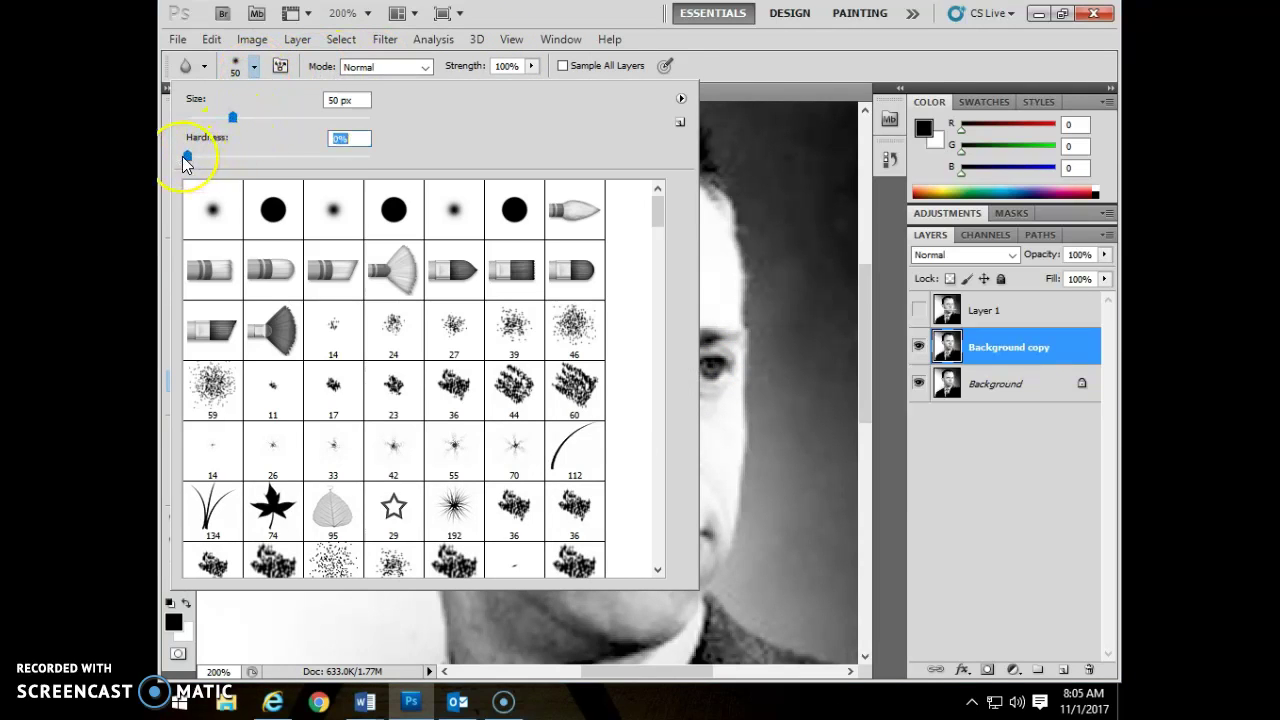
{"action": "left_click", "coordinate": [330, 141]}
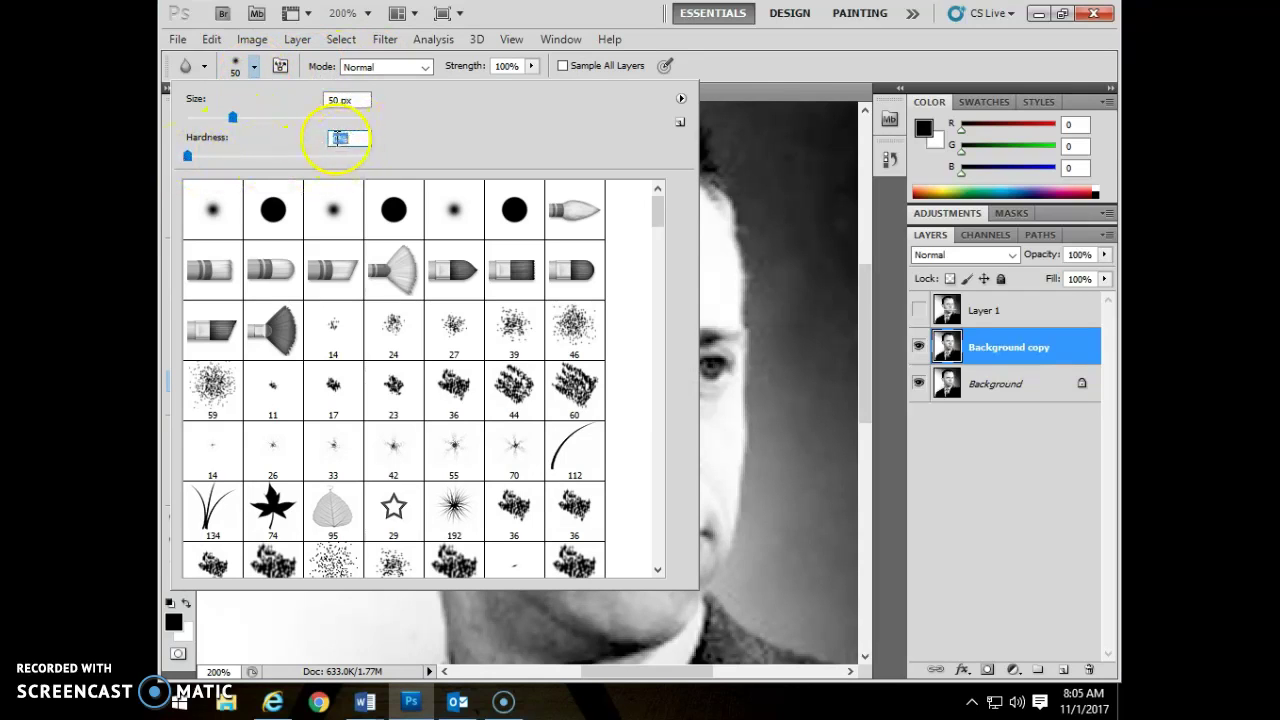
{"action": "left_click_drag", "start_coordinate": [189, 157], "coordinate": [394, 172]}
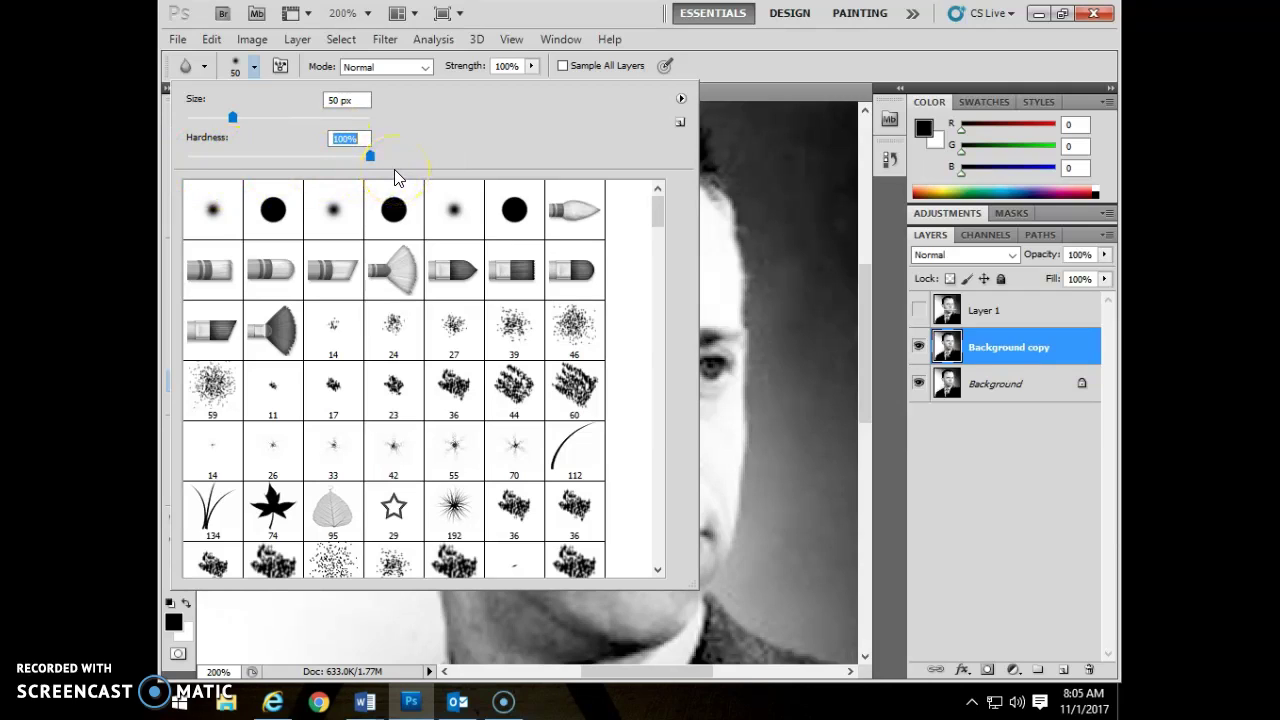
{"action": "left_click_drag", "start_coordinate": [381, 169], "coordinate": [179, 164]}
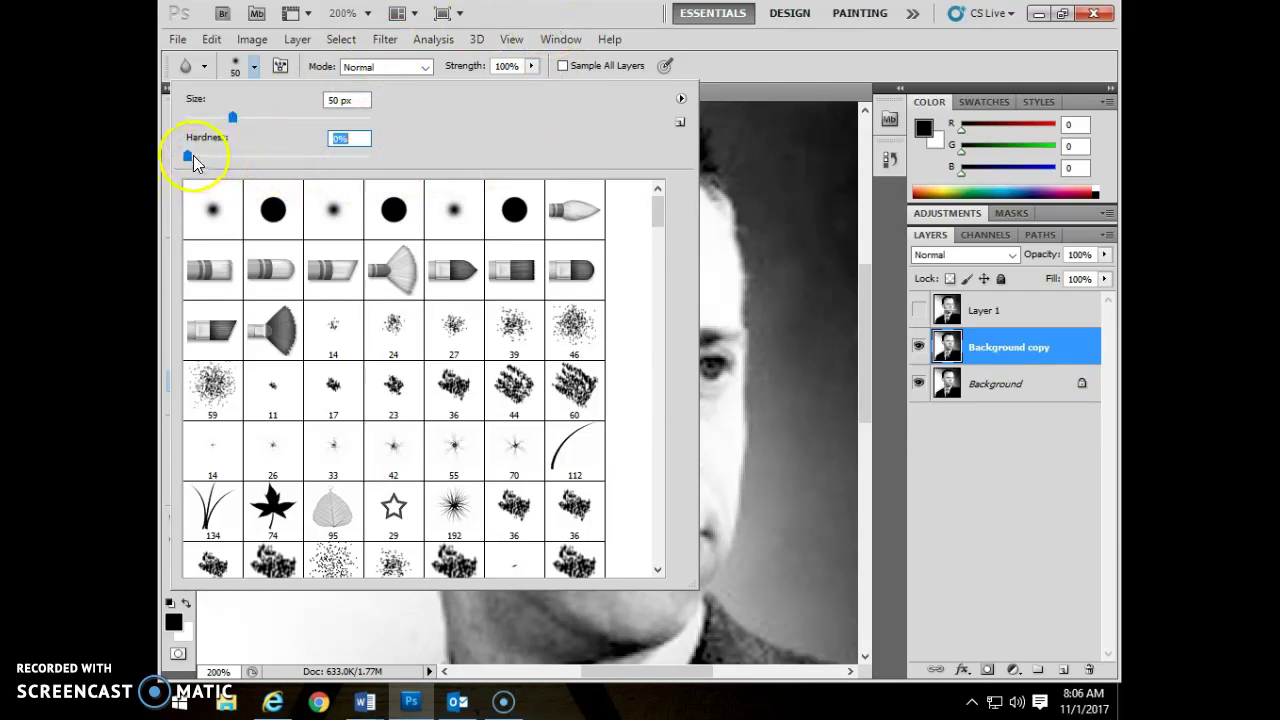
{"action": "left_click", "coordinate": [591, 19]}
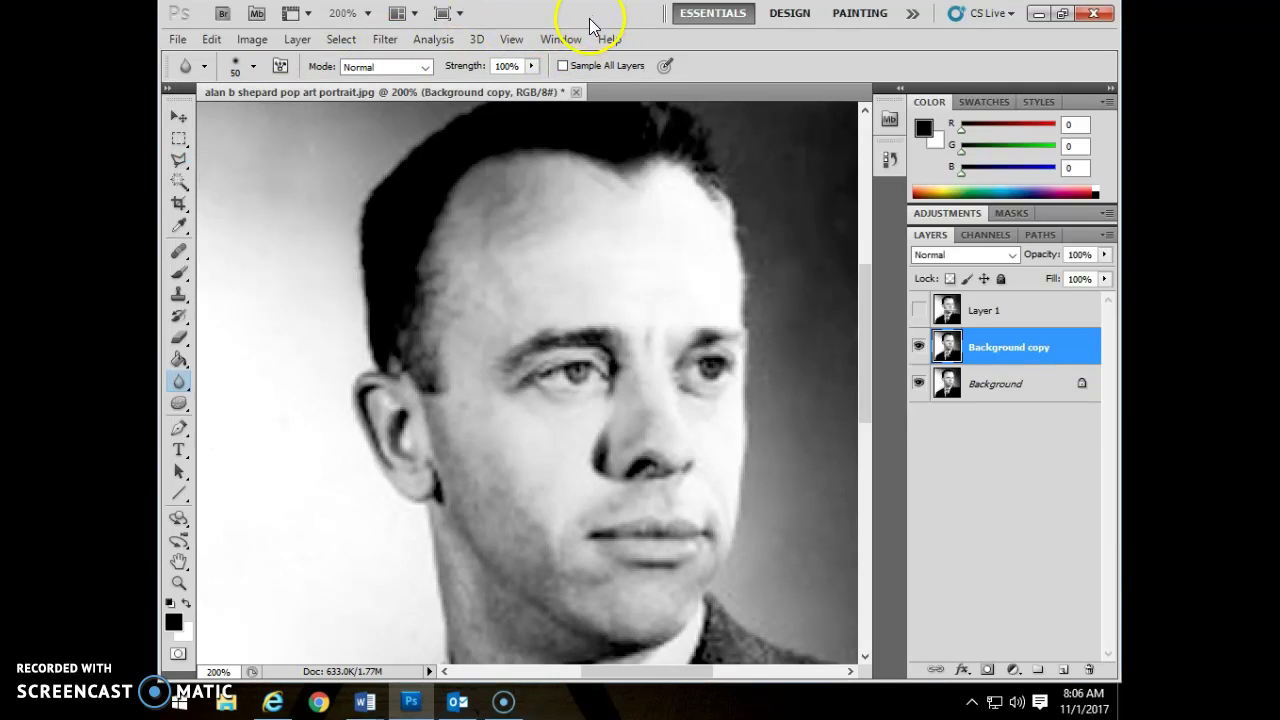
Try a blur strength of 10% and return it to 100%.
{"action": "left_click", "coordinate": [531, 67]}
{"action": "left_click_drag", "start_coordinate": [529, 84], "coordinate": [445, 88]}
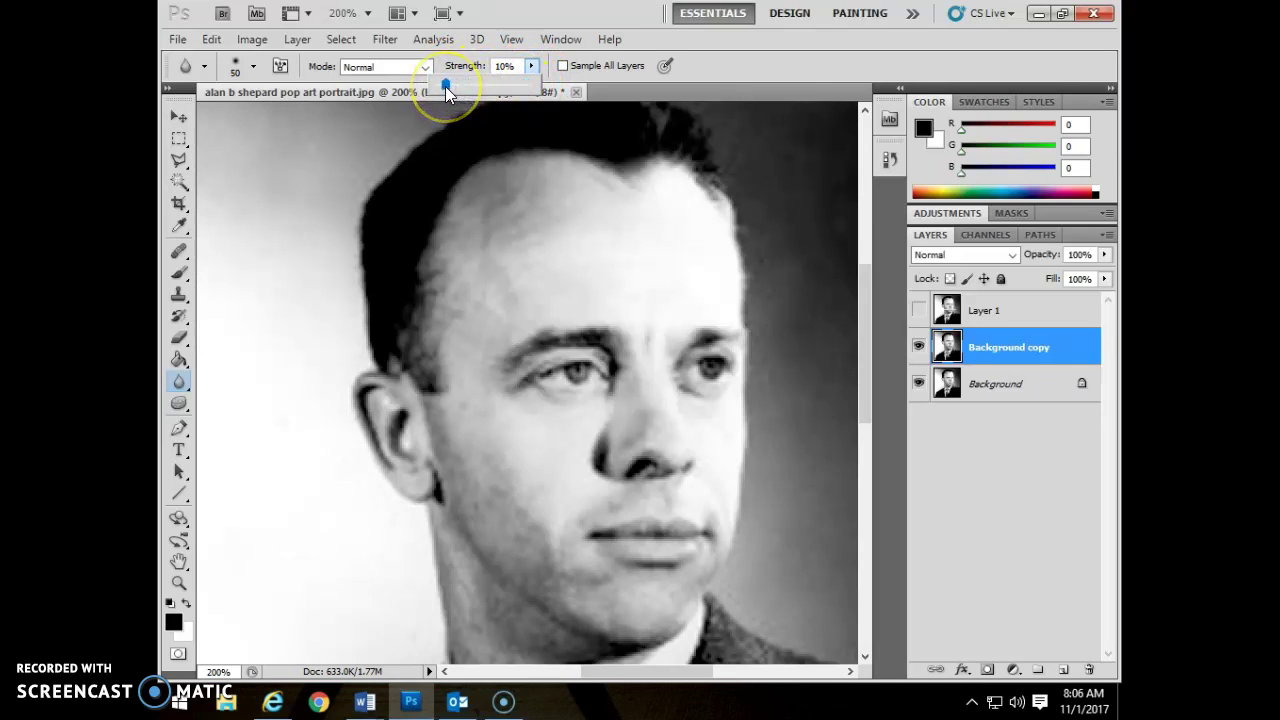
{"action": "left_click_drag", "start_coordinate": [476, 88], "coordinate": [538, 93]}
{"action": "left_click", "coordinate": [517, 8]}
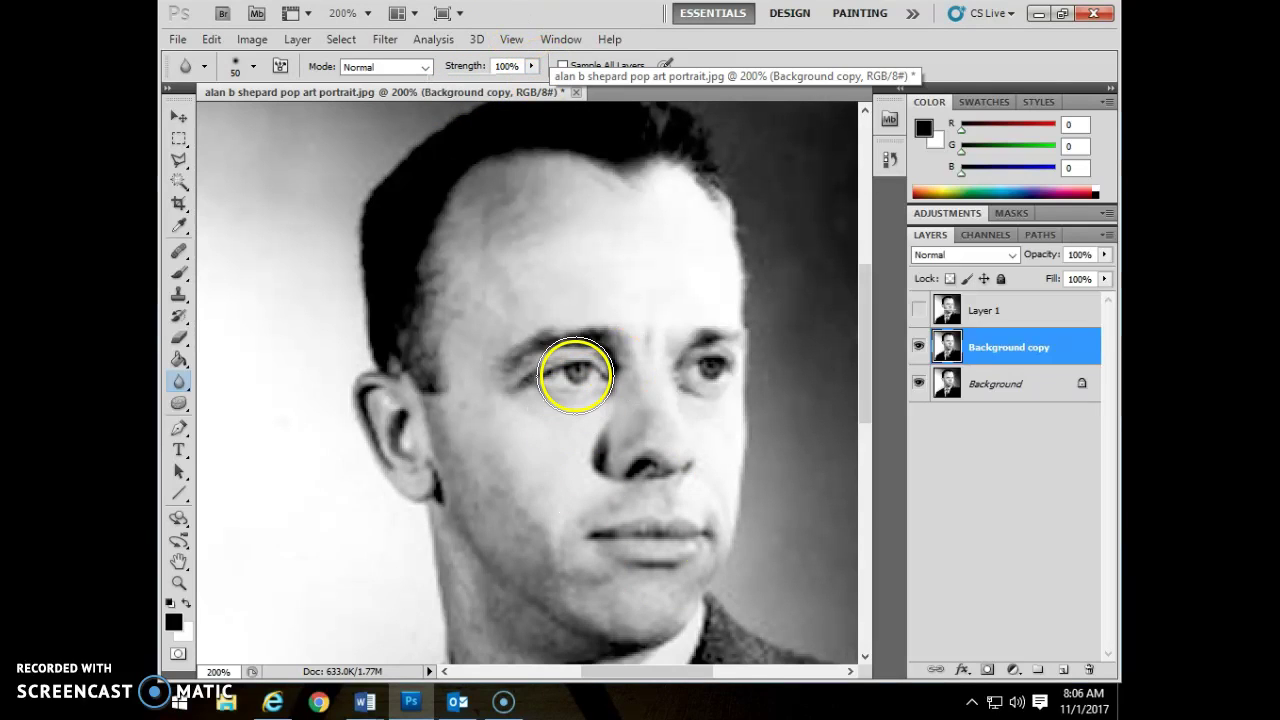
Blur the man's eye nearer the visible ear and the skin just below it at full strength.
{"action": "left_click", "coordinate": [573, 428]}
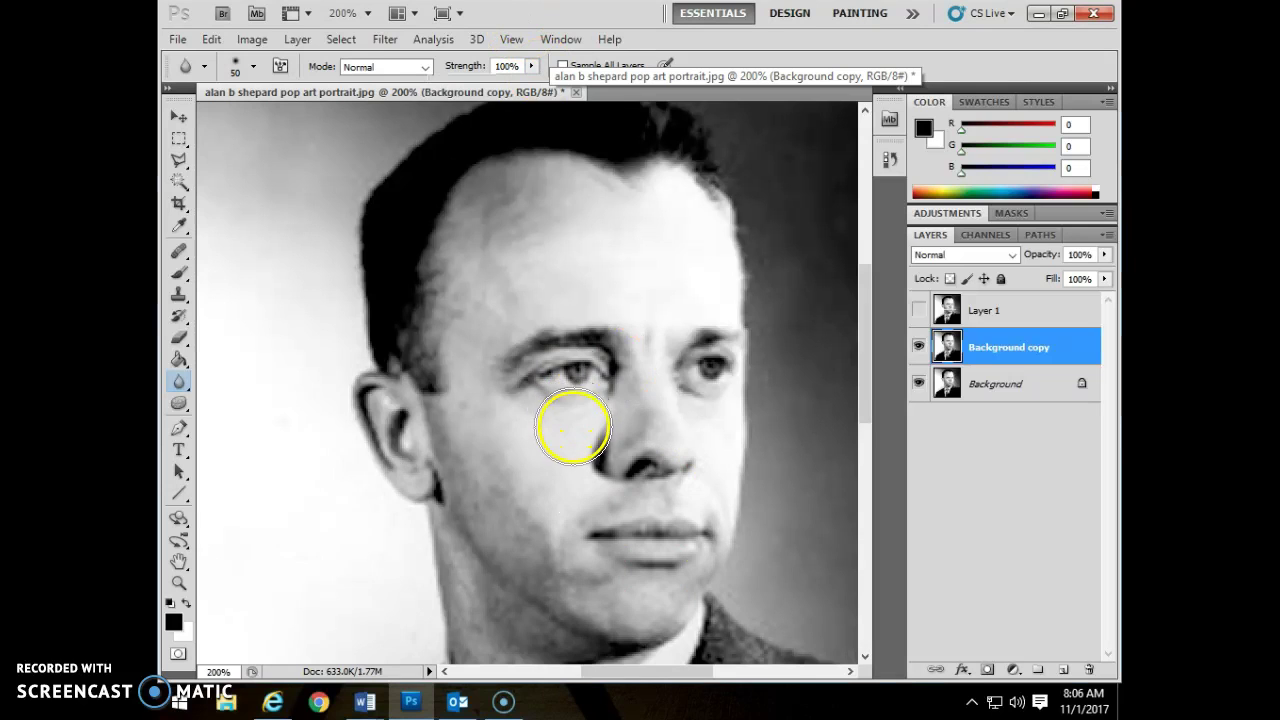
{"action": "left_click", "coordinate": [571, 414]}
{"action": "mouse_move", "coordinate": [570, 413]}
{"action": "left_mouse_down"}
{"action": "mouse_move", "coordinate": [571, 371]}
{"action": "mouse_move", "coordinate": [577, 420]}
{"action": "mouse_move", "coordinate": [583, 387]}
{"action": "mouse_move", "coordinate": [551, 371]}
{"action": "mouse_move", "coordinate": [571, 371]}
{"action": "left_mouse_up"}
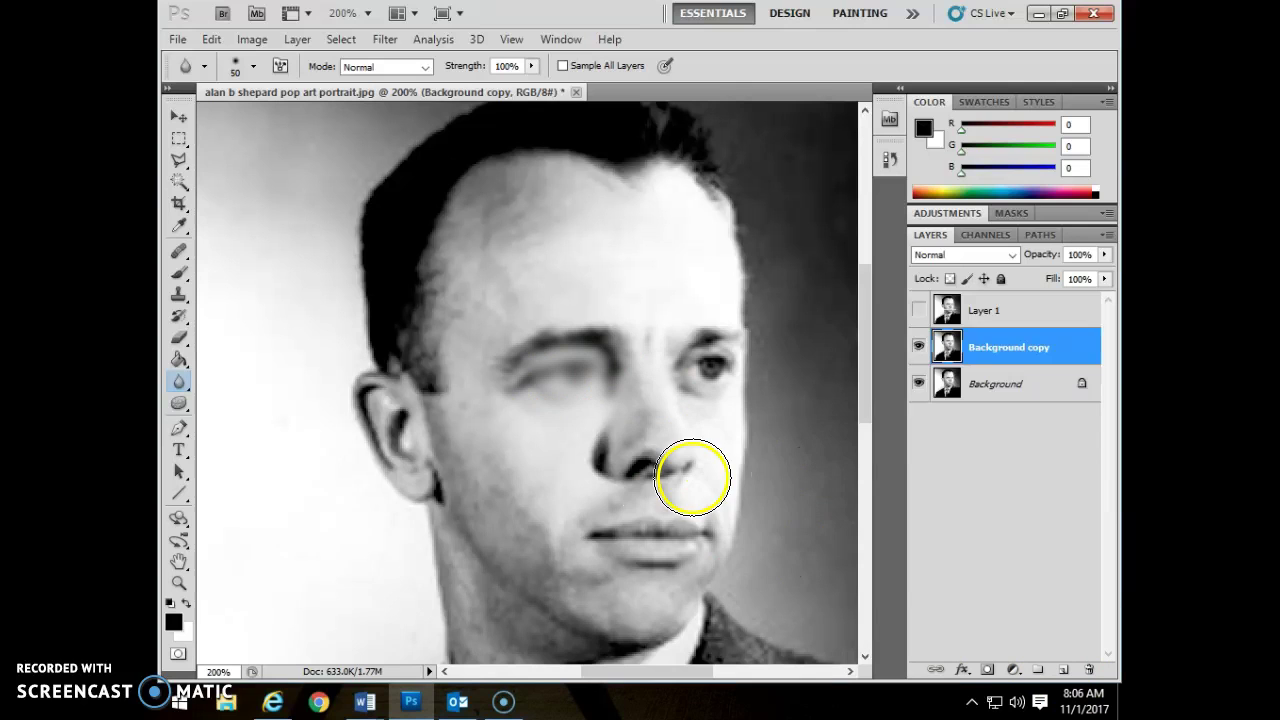
Revert the eye blur strokes by going back to the last Smudge Tool state in the history.
{"action": "left_click", "coordinate": [889, 158]}
{"action": "left_click", "coordinate": [794, 429]}
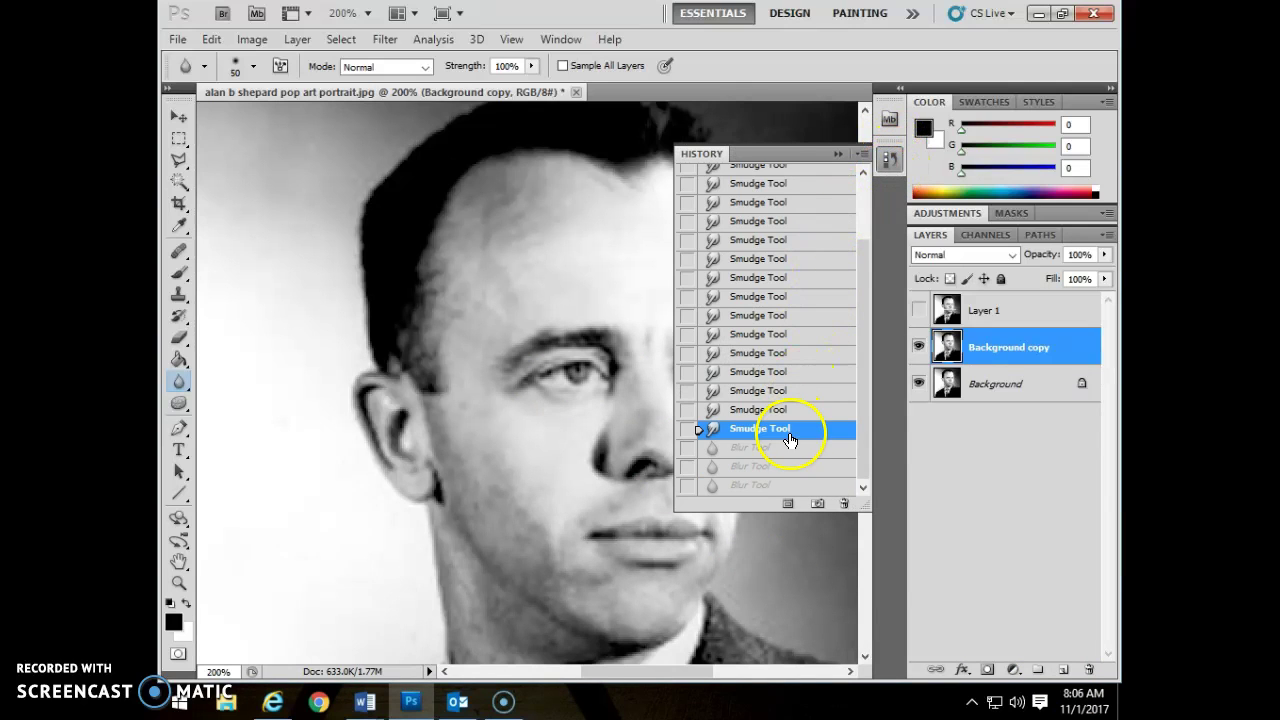
{"action": "left_click", "coordinate": [837, 153]}
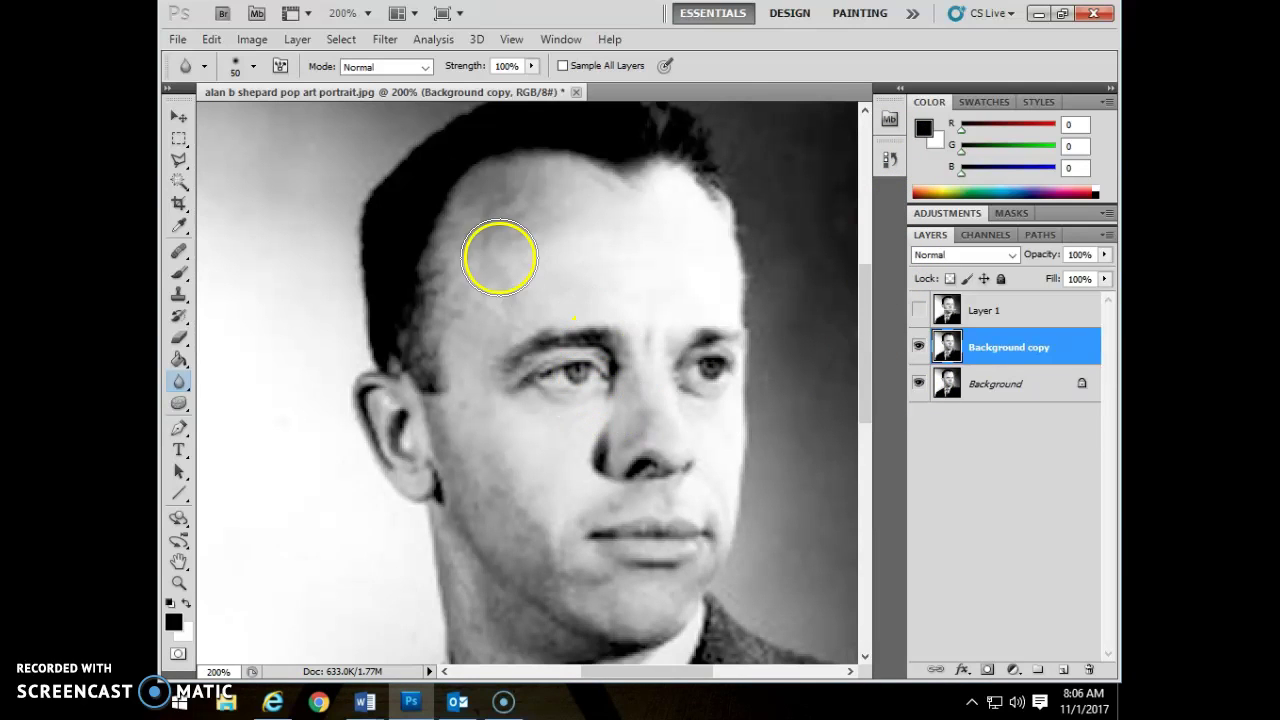
Lower the blur strength to 17% and shrink the brush to 15 px.
{"action": "left_click", "coordinate": [531, 66]}
{"action": "left_click_drag", "start_coordinate": [493, 84], "coordinate": [451, 94]}
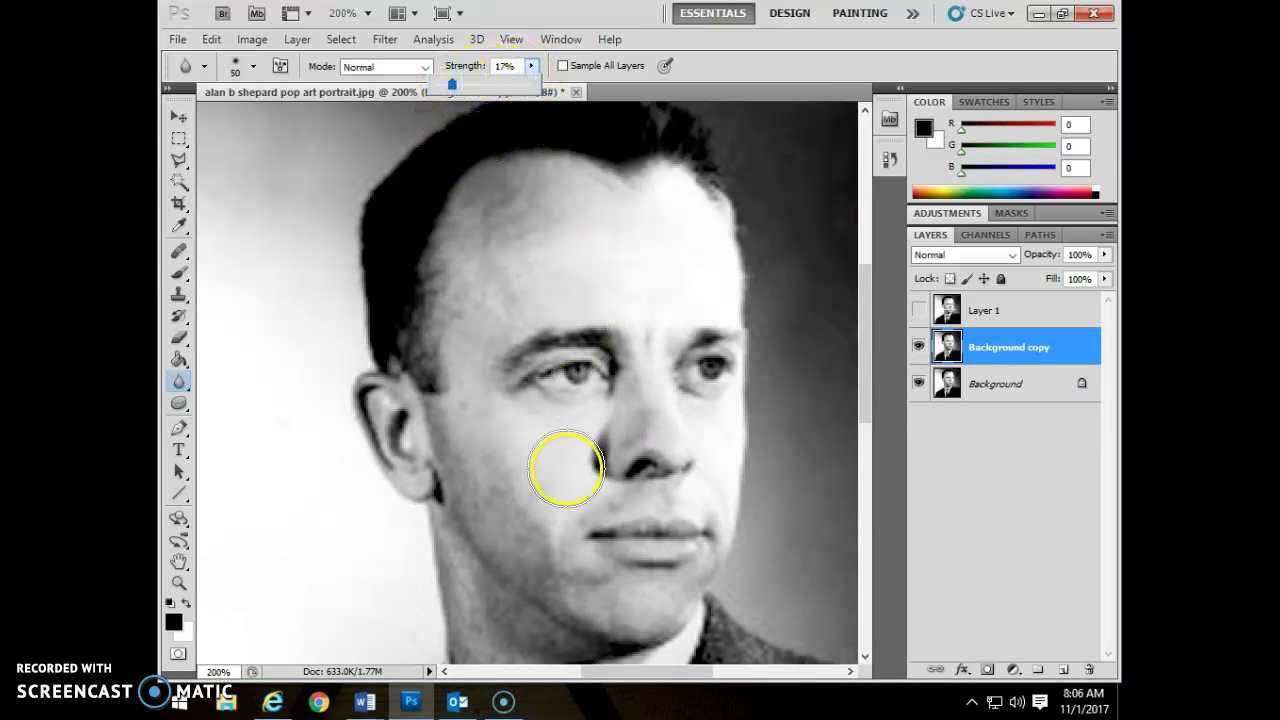
{"action": "key", "text": "bracketleft"}
{"action": "key", "text": "bracketleft"}
{"action": "key", "text": "bracketleft"}
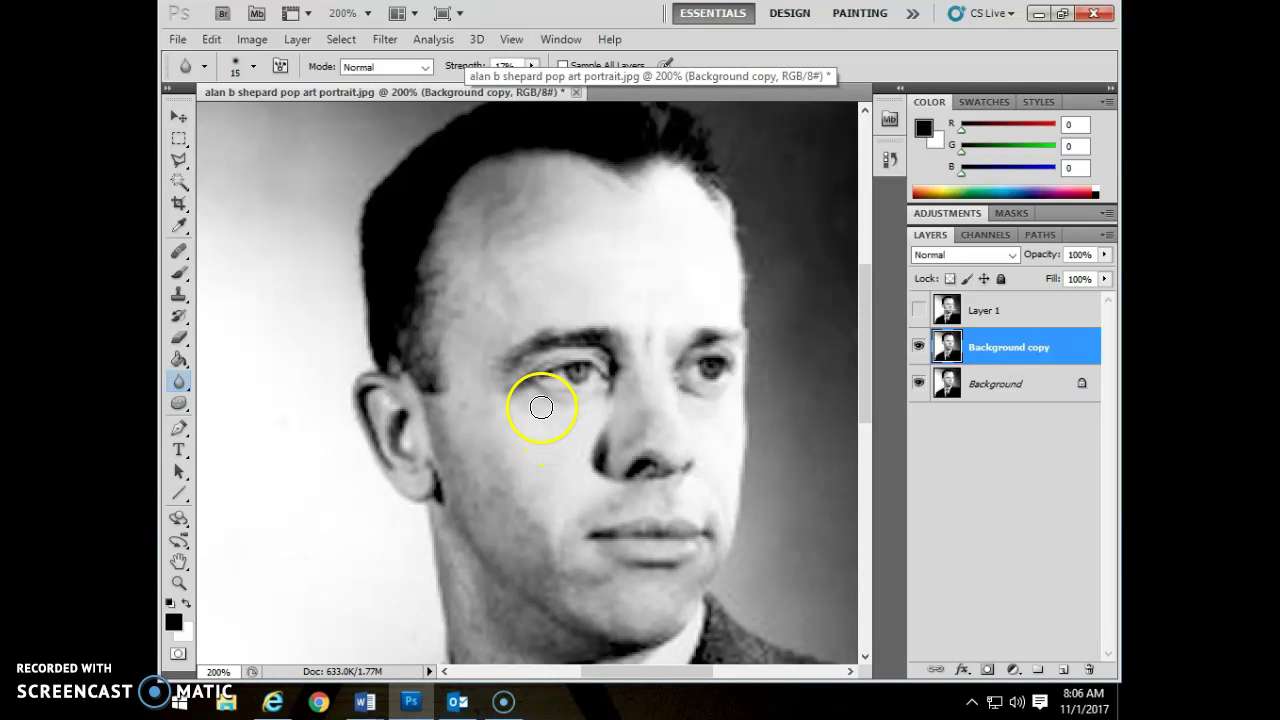
Lightly blur below the eye, around the nose and along the jacket edge beside the shirt collar.
{"action": "left_click_drag", "start_coordinate": [527, 386], "coordinate": [581, 417]}
{"action": "left_click_drag", "start_coordinate": [640, 466], "coordinate": [712, 444]}
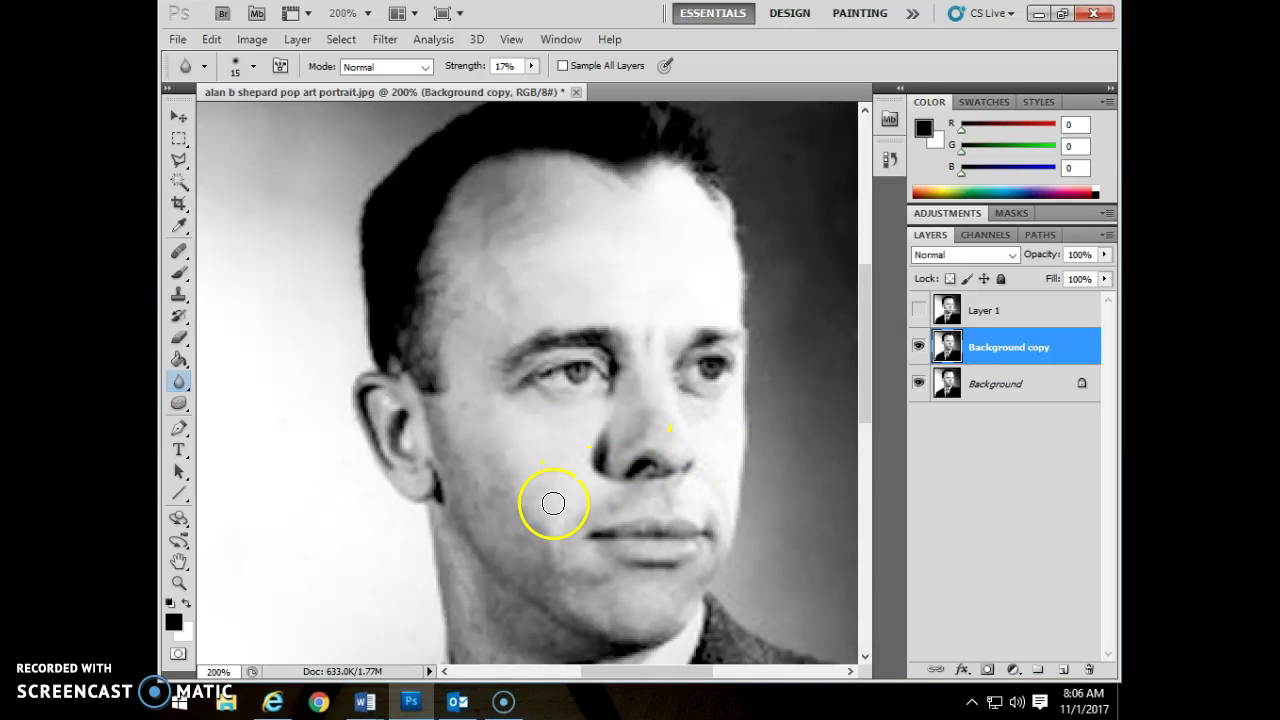
{"action": "scroll", "coordinate": [484, 604], "scroll_direction": "down", "scroll_amount": 2}
{"action": "scroll", "coordinate": [485, 604], "scroll_direction": "down", "scroll_amount": 8}
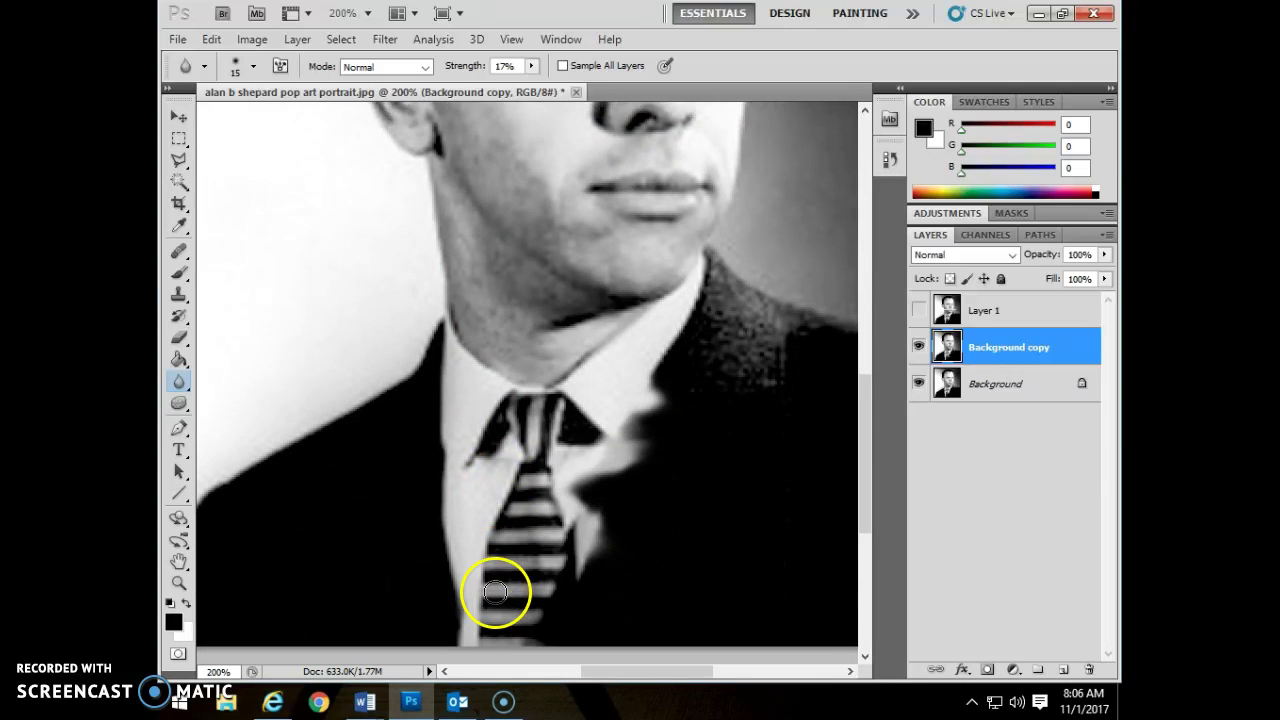
{"action": "mouse_move", "coordinate": [611, 487]}
{"action": "left_mouse_down"}
{"action": "mouse_move", "coordinate": [566, 502]}
{"action": "mouse_move", "coordinate": [577, 495]}
{"action": "mouse_move", "coordinate": [581, 521]}
{"action": "mouse_move", "coordinate": [651, 368]}
{"action": "mouse_move", "coordinate": [650, 331]}
{"action": "mouse_move", "coordinate": [672, 321]}
{"action": "mouse_move", "coordinate": [666, 300]}
{"action": "mouse_move", "coordinate": [666, 340]}
{"action": "left_mouse_up"}
{"action": "scroll", "coordinate": [599, 479], "scroll_direction": "up", "scroll_amount": 3}
{"action": "scroll", "coordinate": [598, 480], "scroll_direction": "up", "scroll_amount": 8}
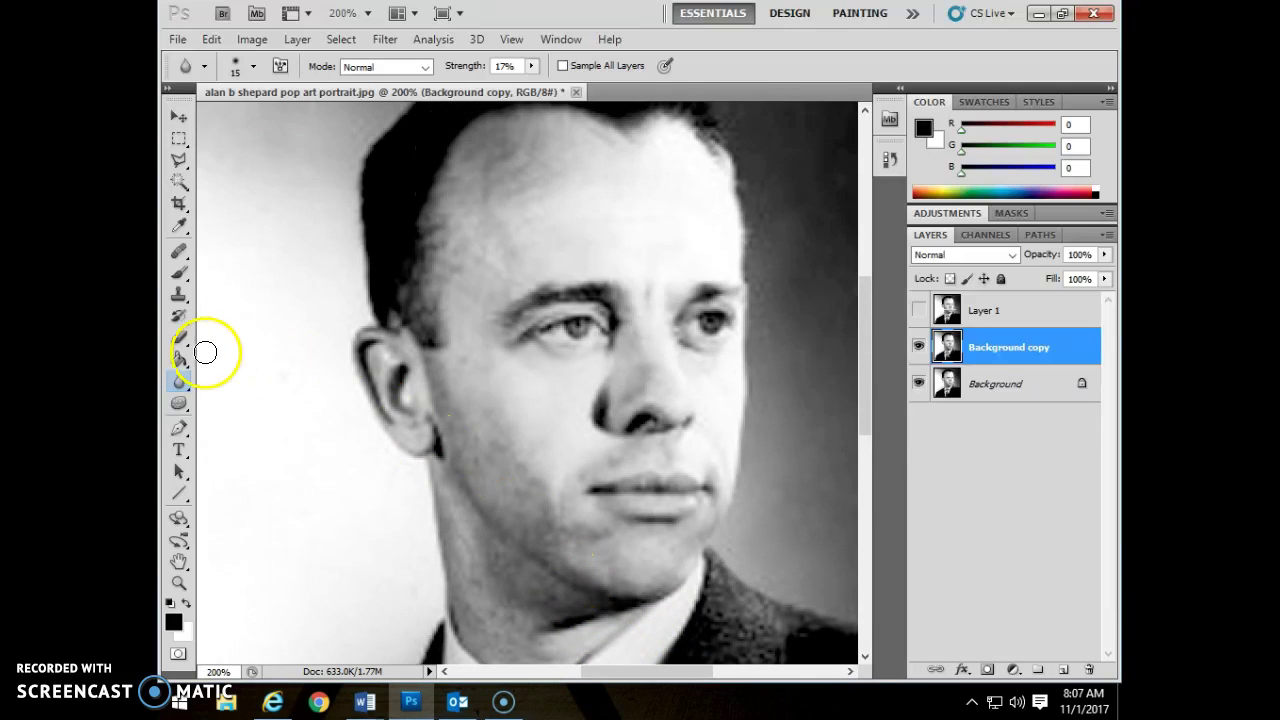
Switch to the Smudge tool and set its strength to 100%.
{"action": "right_click", "coordinate": [180, 383]}
{"action": "left_click", "coordinate": [216, 416]}
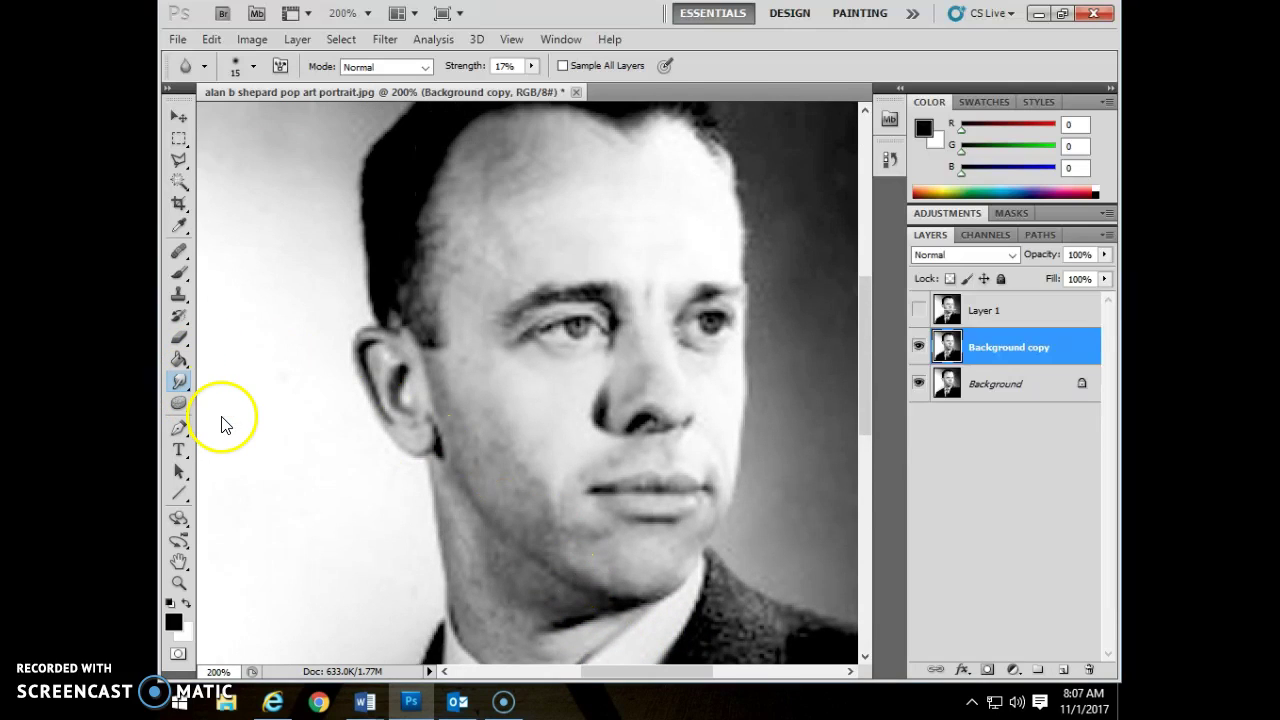
{"action": "left_click", "coordinate": [531, 65]}
{"action": "left_click_drag", "start_coordinate": [529, 82], "coordinate": [644, 89]}
Hide the Background copy layer and duplicate the Background layer.
{"action": "left_click", "coordinate": [918, 346]}
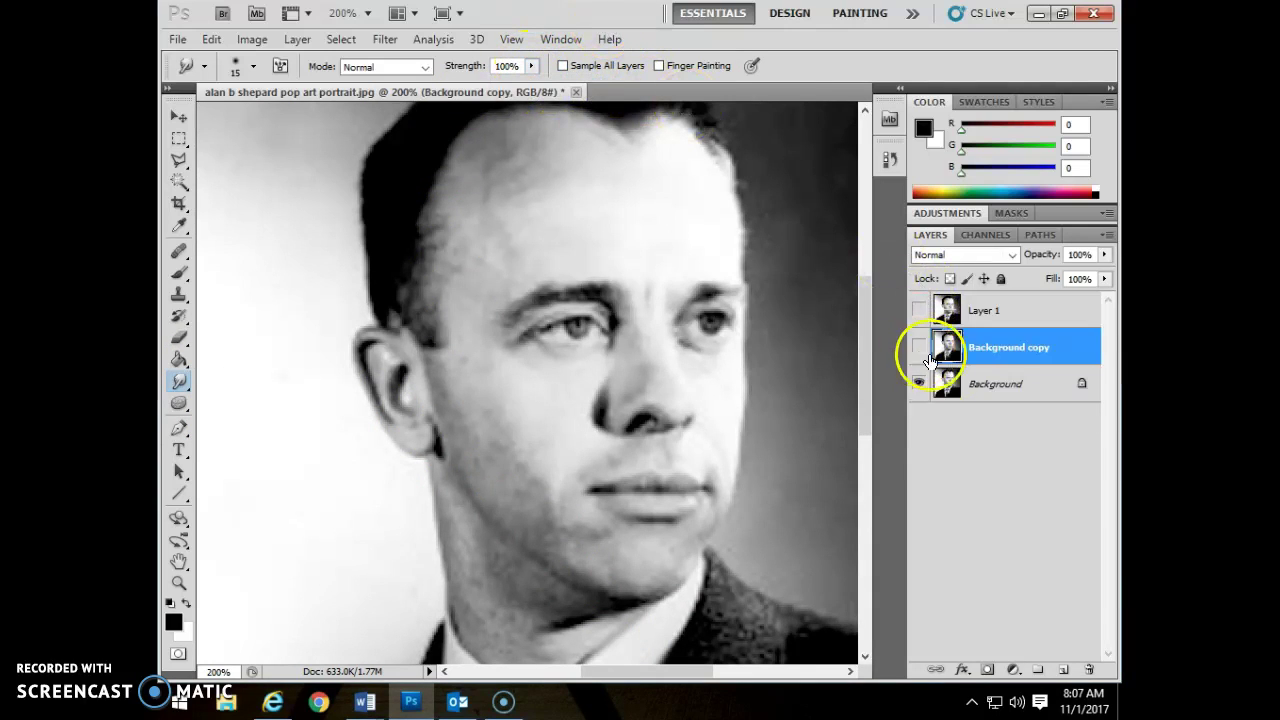
{"action": "left_click", "coordinate": [945, 386]}
{"action": "key", "text": "ctrl+j"}
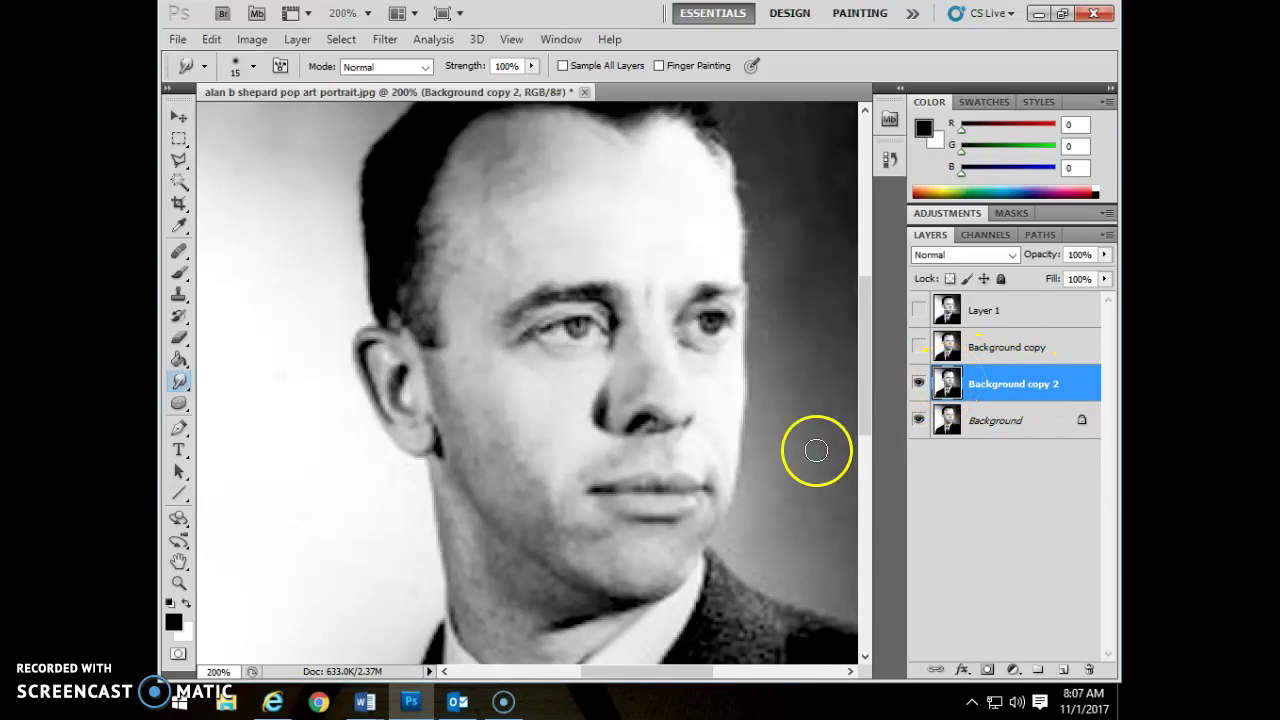
Enlarge the Smudge brush to 60 px, checking its hardness setting.
{"action": "key", "text": "bracketright"}
{"action": "key", "text": "bracketright"}
{"action": "key", "text": "bracketright"}
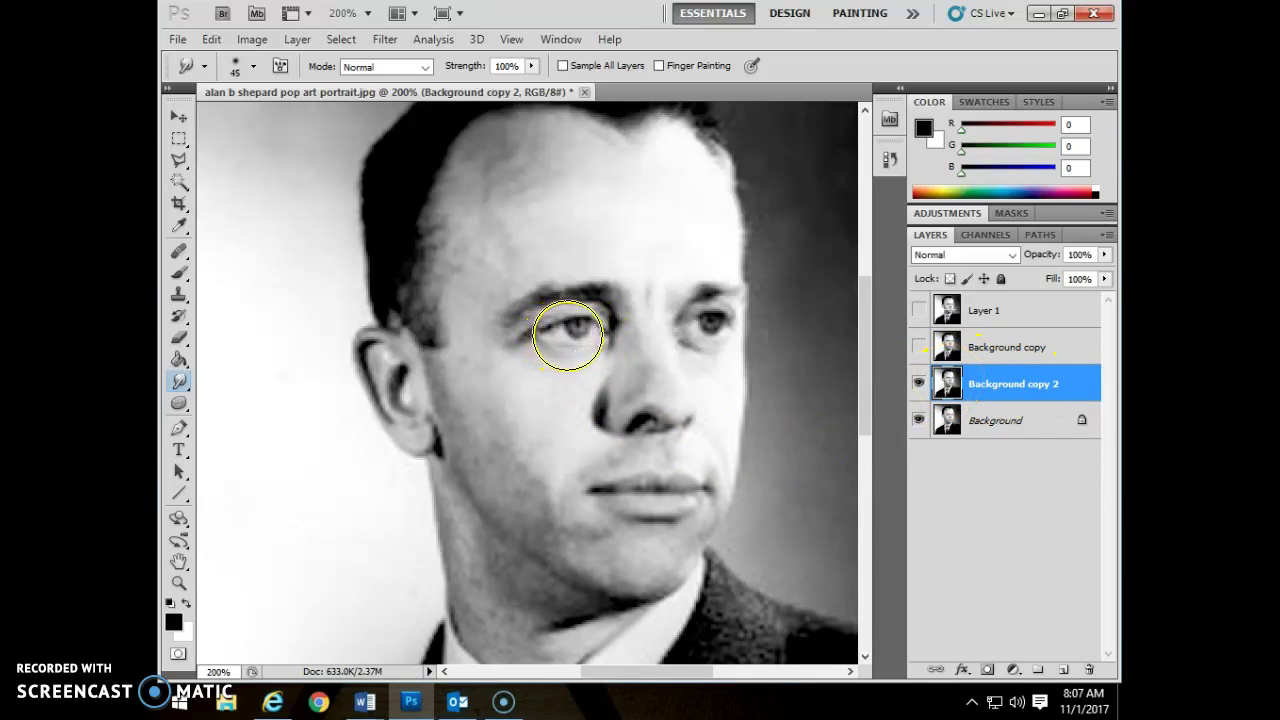
{"action": "left_click", "coordinate": [255, 64]}
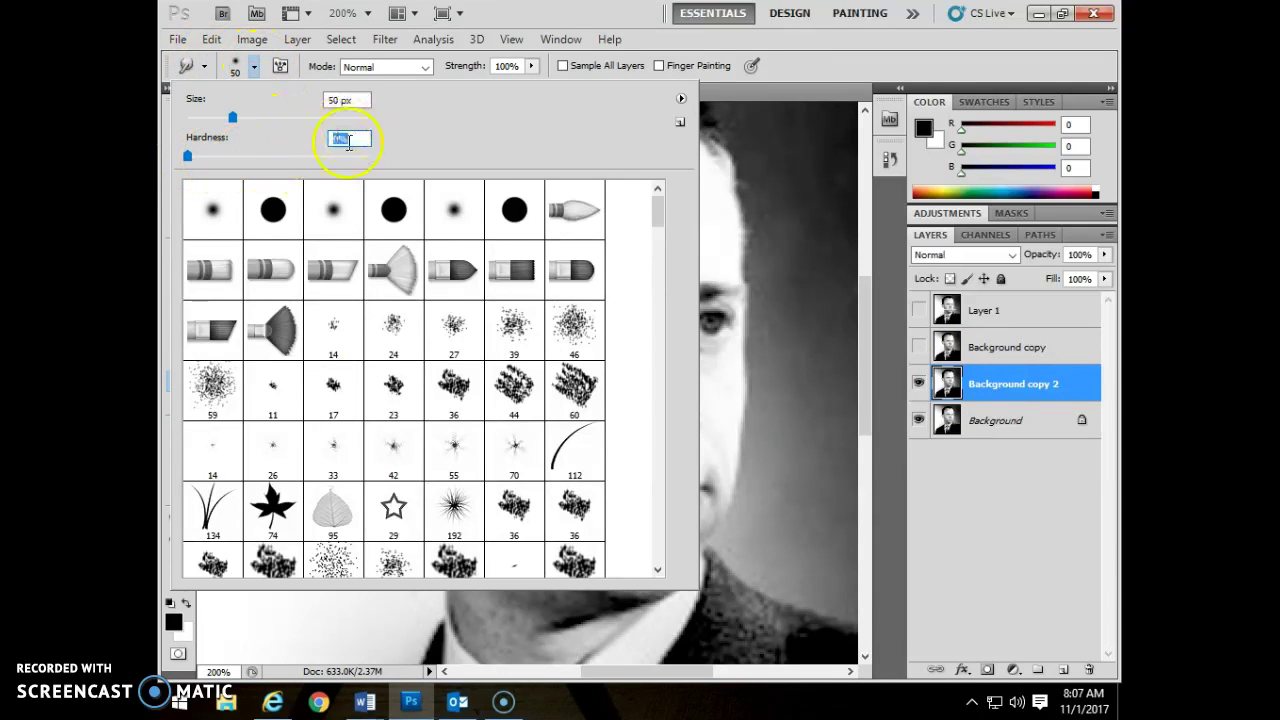
{"action": "left_click", "coordinate": [624, 26]}
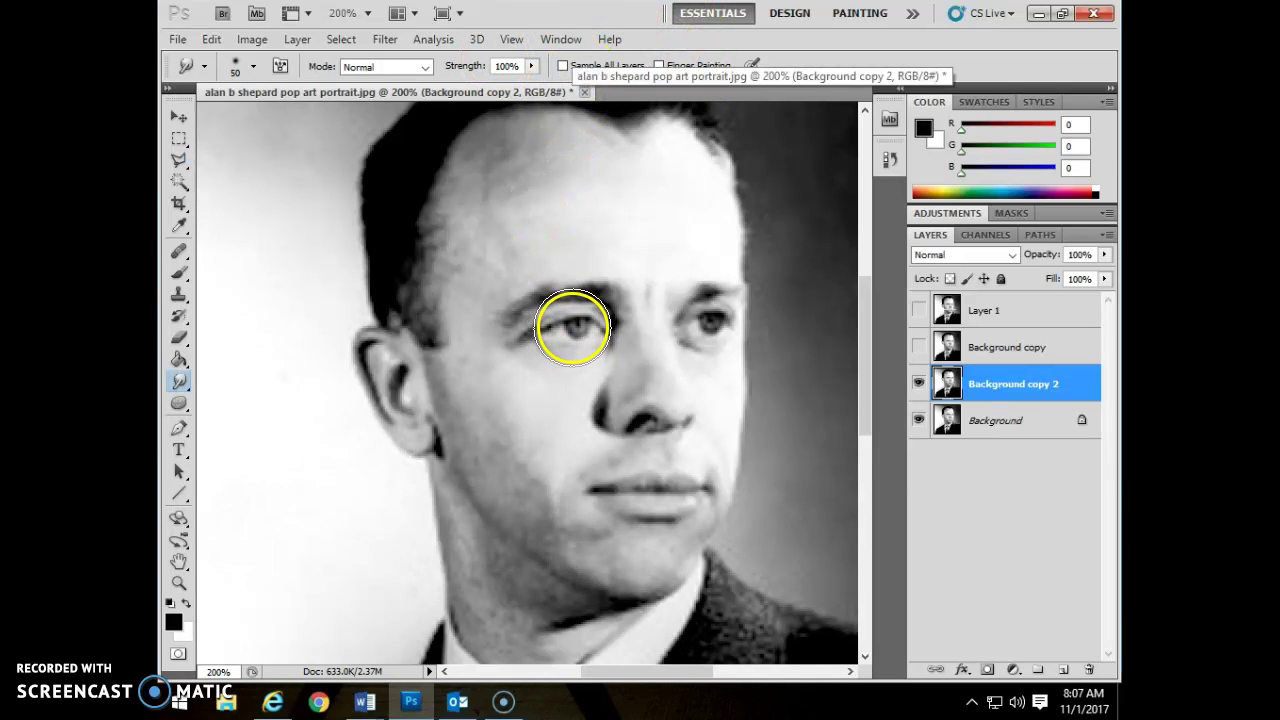
{"action": "key", "text": "bracketright"}
Smudge the eye nearer the visible ear down over the cheek and undo the stroke.
{"action": "left_click_drag", "start_coordinate": [573, 333], "coordinate": [555, 430]}
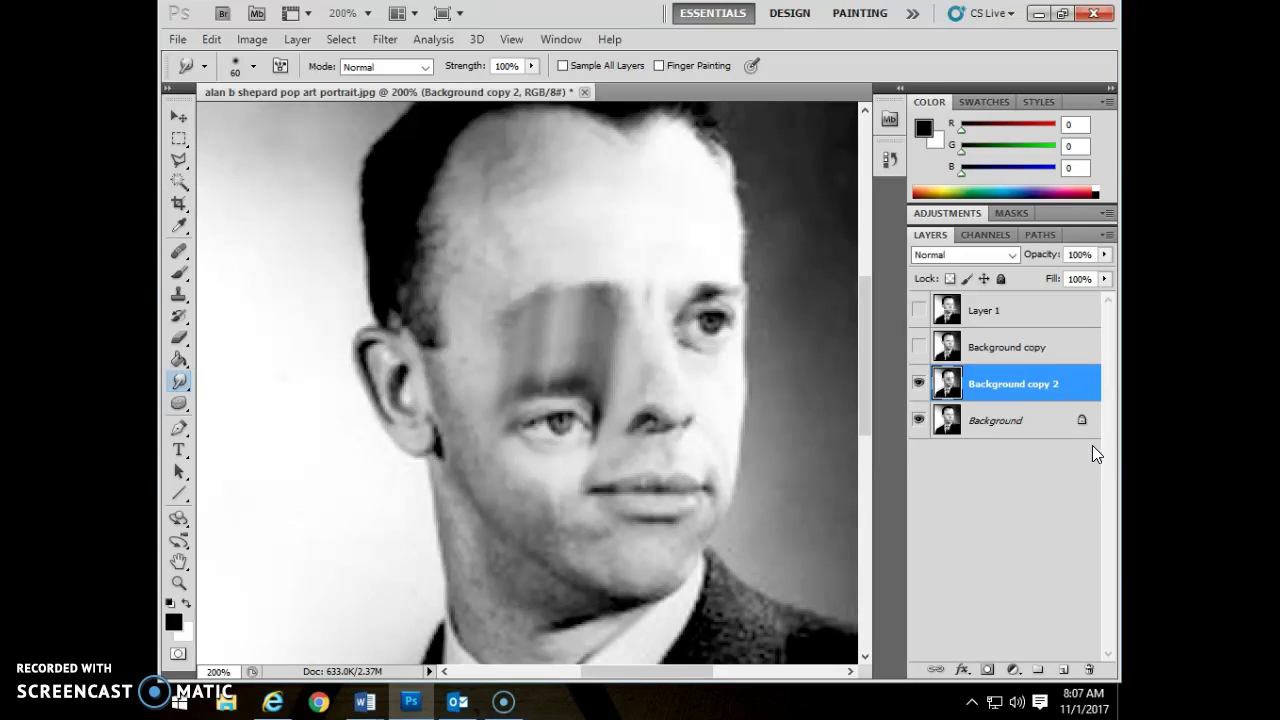
{"action": "key", "text": "ctrl+z"}
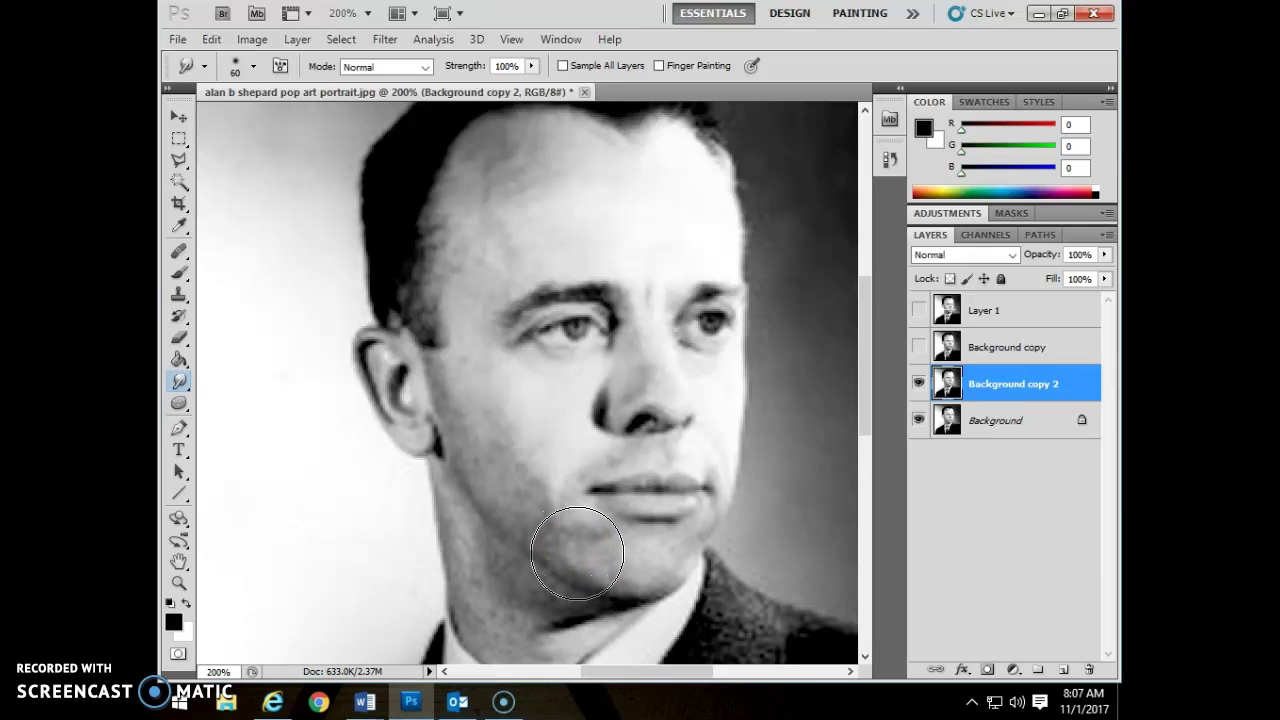
Smudge the nose and the eye nearer the visible ear over the cheek with the 60 px brush, undoing each stroke.
{"action": "left_click_drag", "start_coordinate": [640, 432], "coordinate": [613, 422]}
{"action": "key", "text": "ctrl+z"}
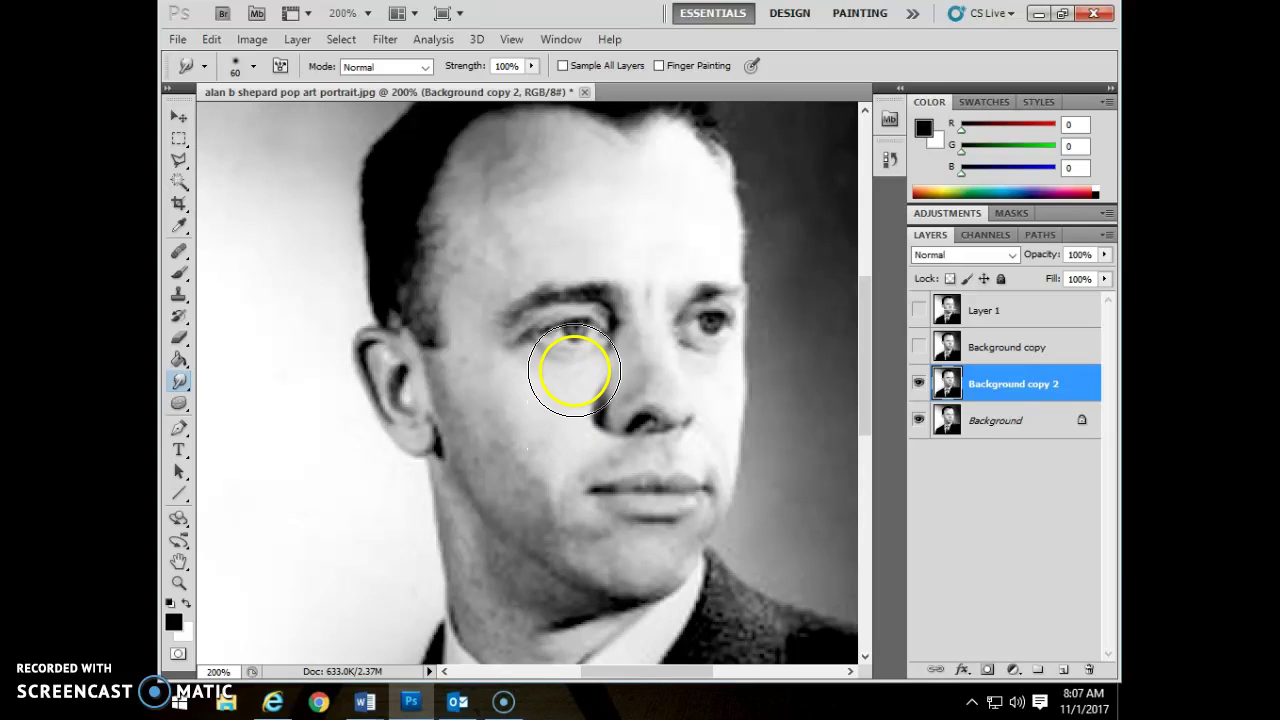
{"action": "left_click", "coordinate": [542, 573]}
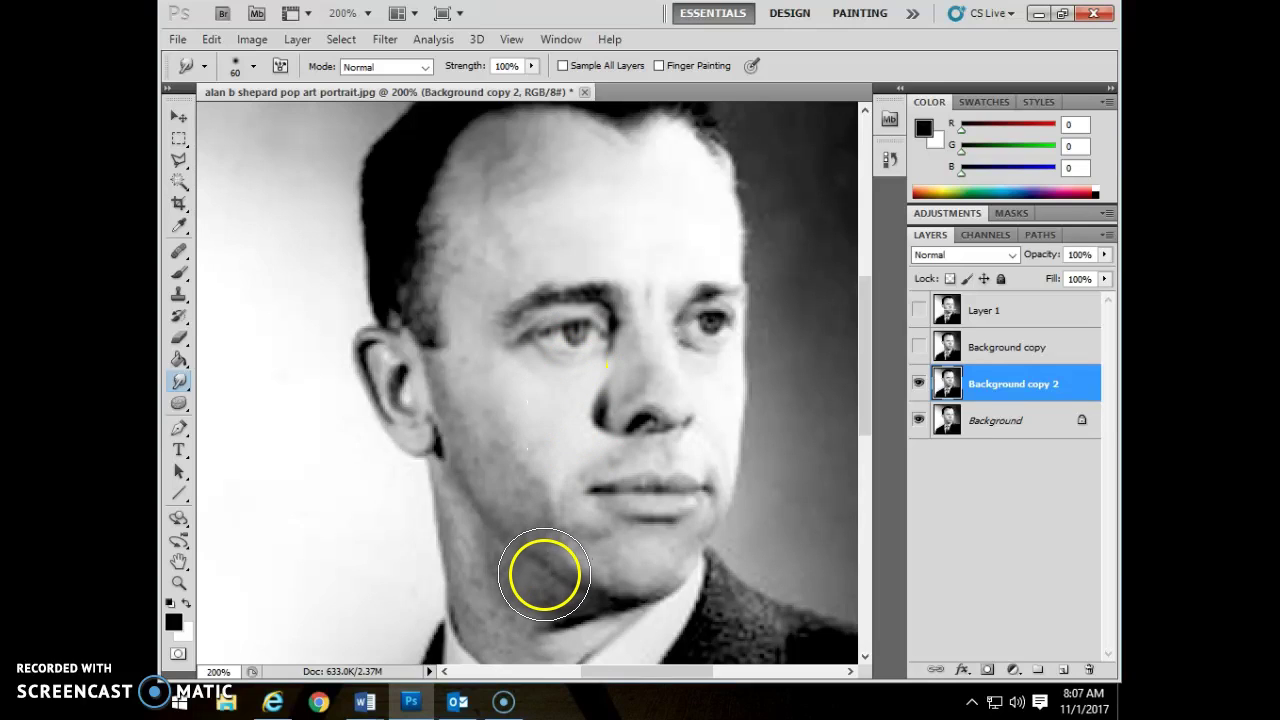
{"action": "mouse_move", "coordinate": [542, 573]}
{"action": "left_mouse_down"}
{"action": "mouse_move", "coordinate": [539, 419]}
{"action": "mouse_move", "coordinate": [558, 345]}
{"action": "mouse_move", "coordinate": [556, 411]}
{"action": "mouse_move", "coordinate": [575, 348]}
{"action": "mouse_move", "coordinate": [539, 341]}
{"action": "mouse_move", "coordinate": [541, 311]}
{"action": "mouse_move", "coordinate": [582, 335]}
{"action": "mouse_move", "coordinate": [493, 318]}
{"action": "mouse_move", "coordinate": [584, 305]}
{"action": "mouse_move", "coordinate": [504, 313]}
{"action": "left_mouse_up"}
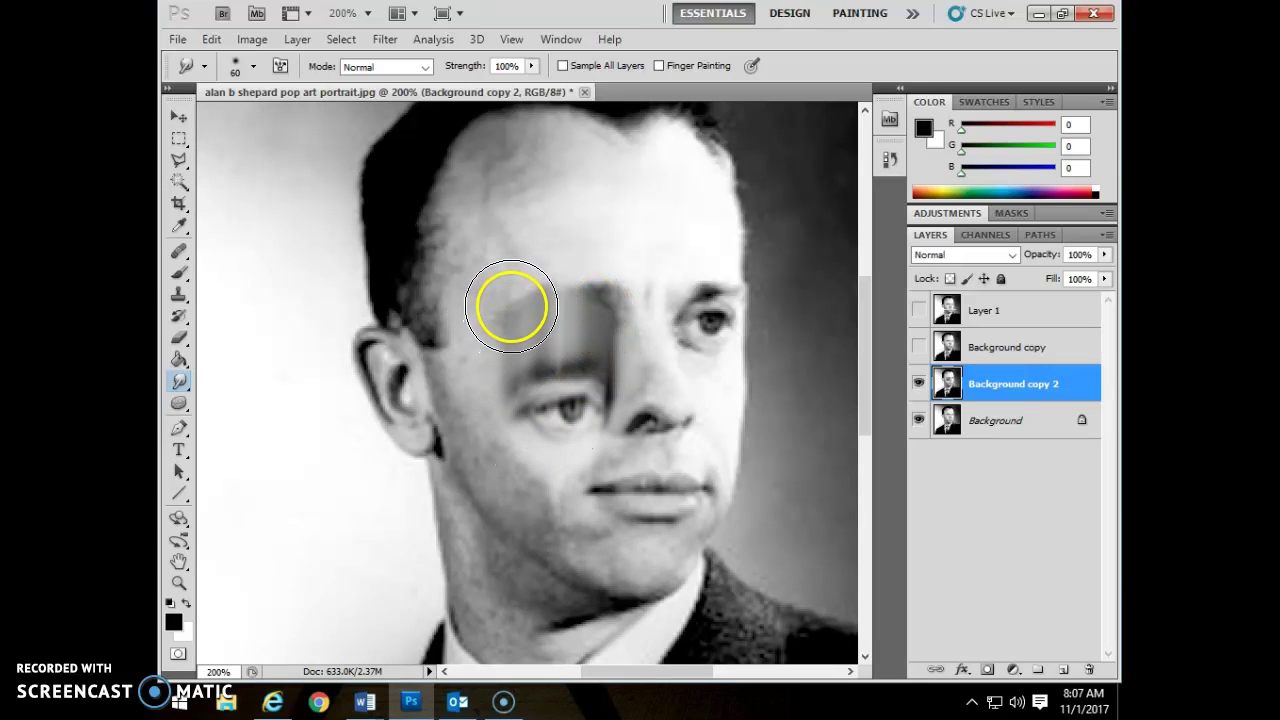
{"action": "key", "text": "ctrl+z"}
Step back through the document history to Layer Via Copy and return to the first Smudge state after it.
{"action": "left_click", "coordinate": [885, 167]}
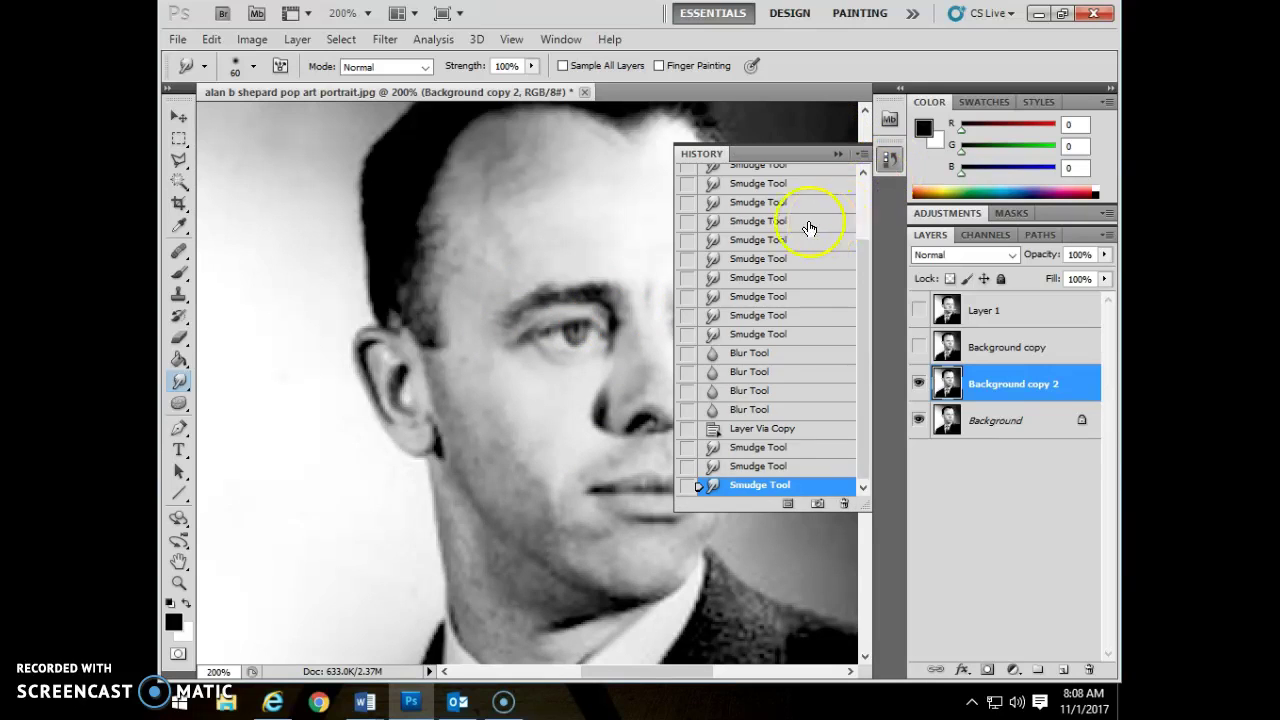
{"action": "left_click", "coordinate": [737, 430]}
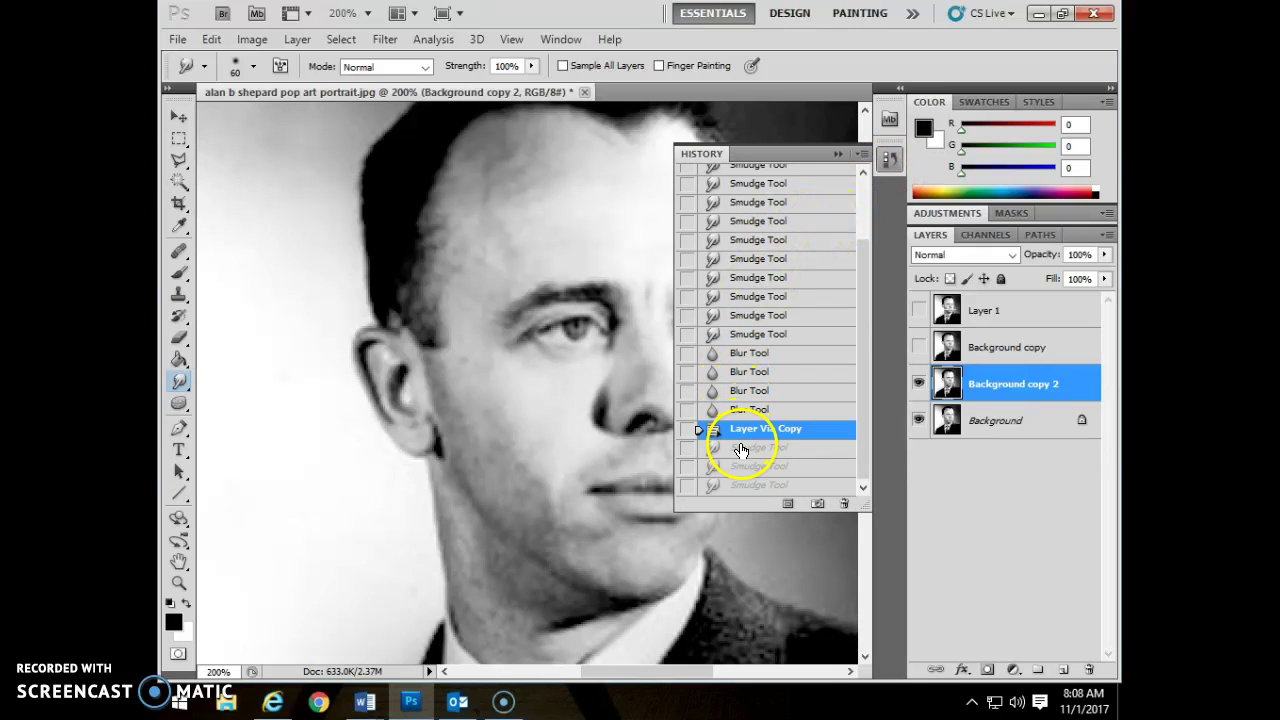
{"action": "left_click", "coordinate": [751, 447]}
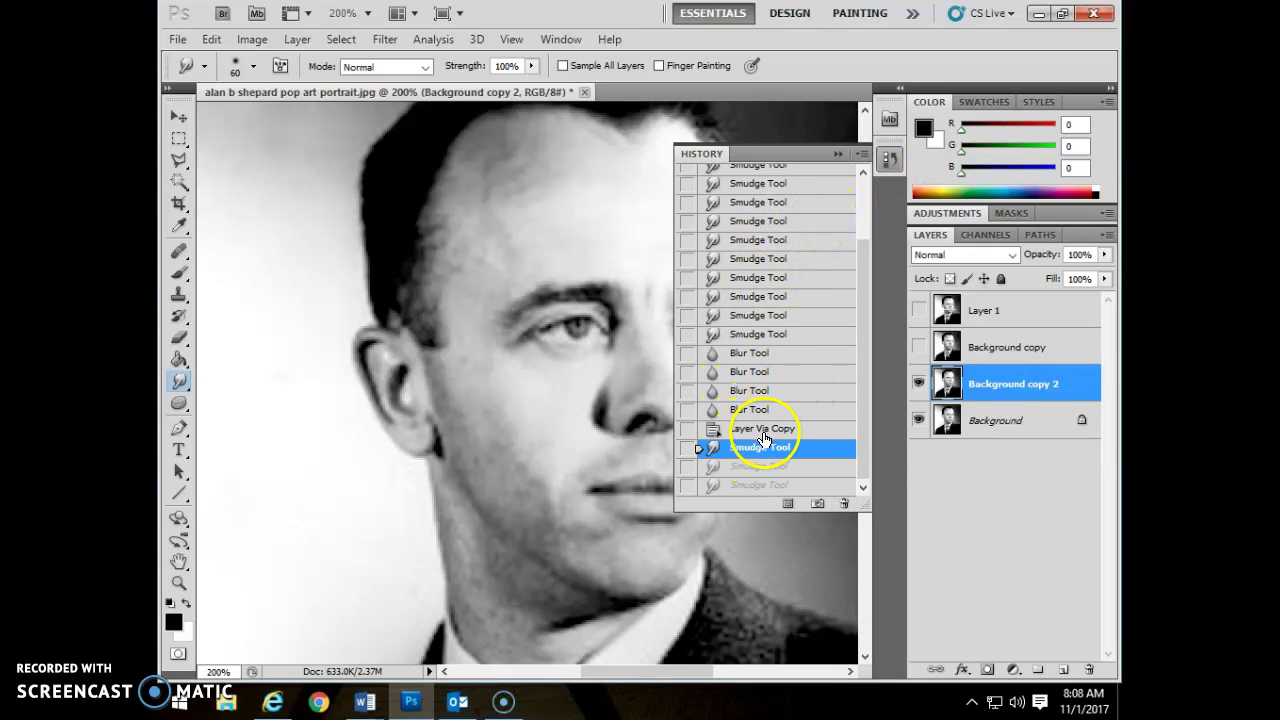
{"action": "left_click", "coordinate": [840, 156]}
Lower the Smudge tool's strength to 27% and reduce its brush size to 30 px.
{"action": "scroll", "coordinate": [700, 523], "scroll_direction": "down", "scroll_amount": 3}
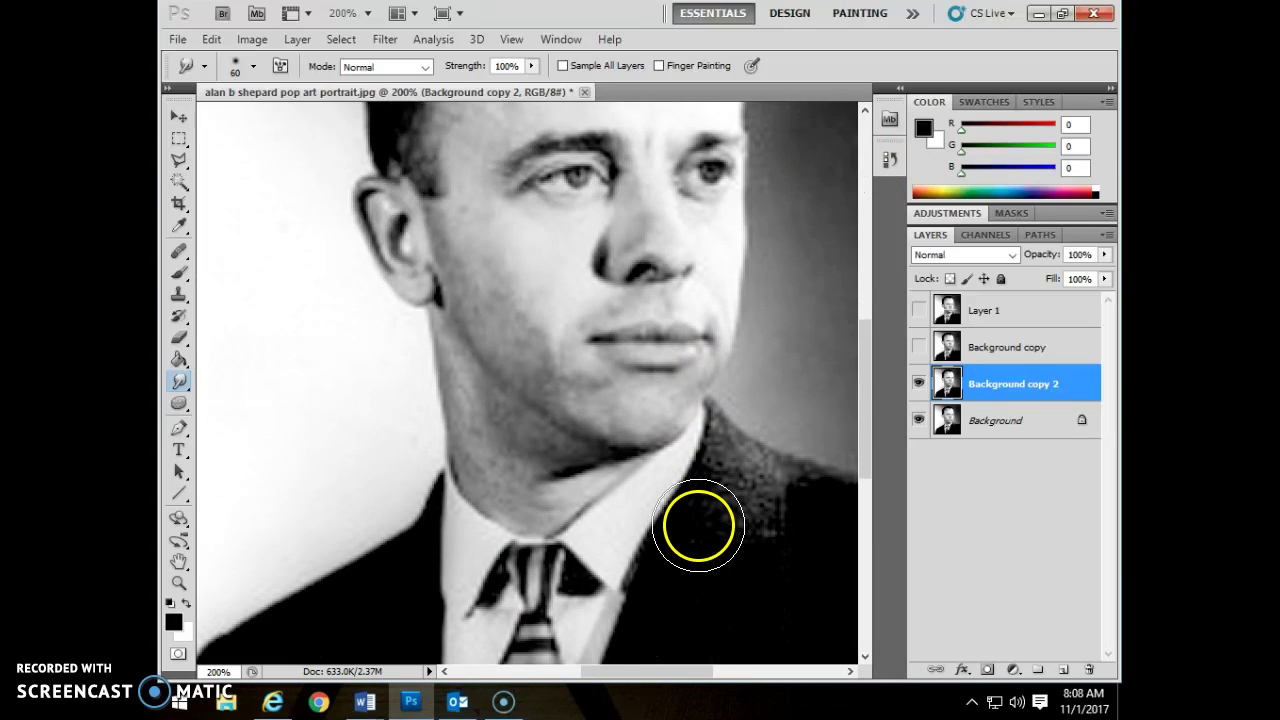
{"action": "scroll", "coordinate": [698, 525], "scroll_direction": "down", "scroll_amount": 5}
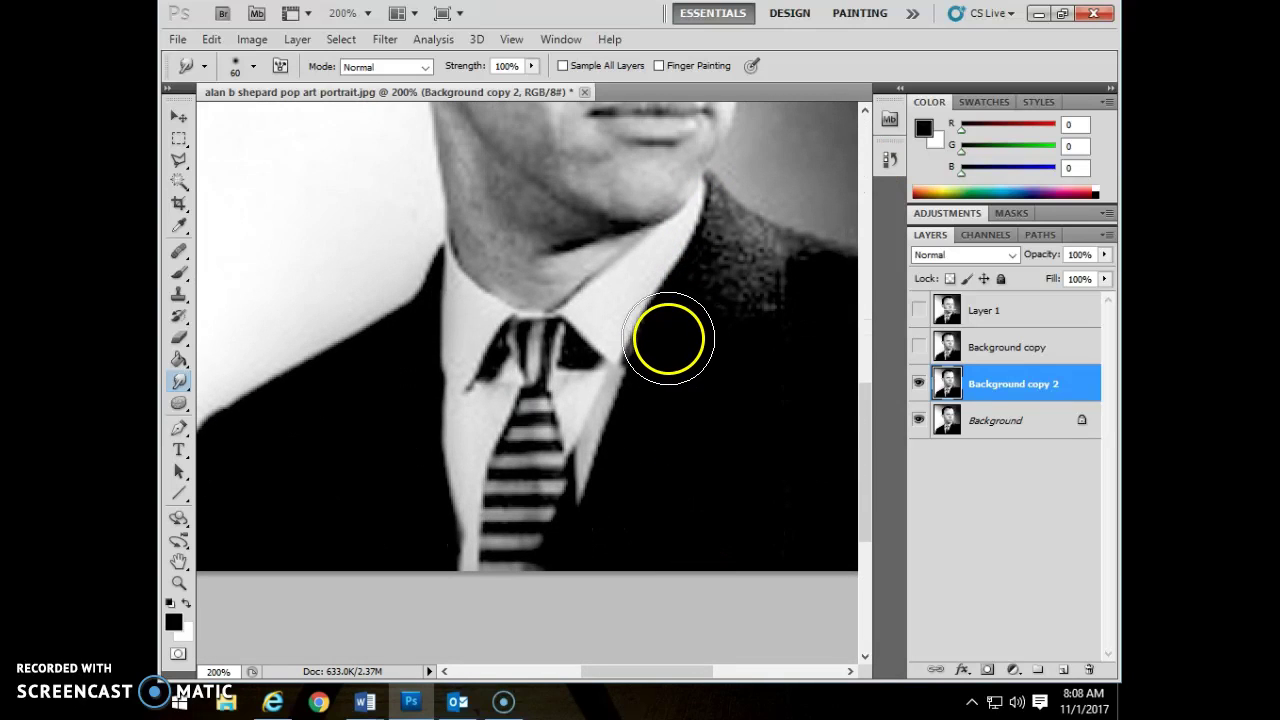
{"action": "left_click", "coordinate": [532, 66]}
{"action": "left_click_drag", "start_coordinate": [529, 92], "coordinate": [461, 93]}
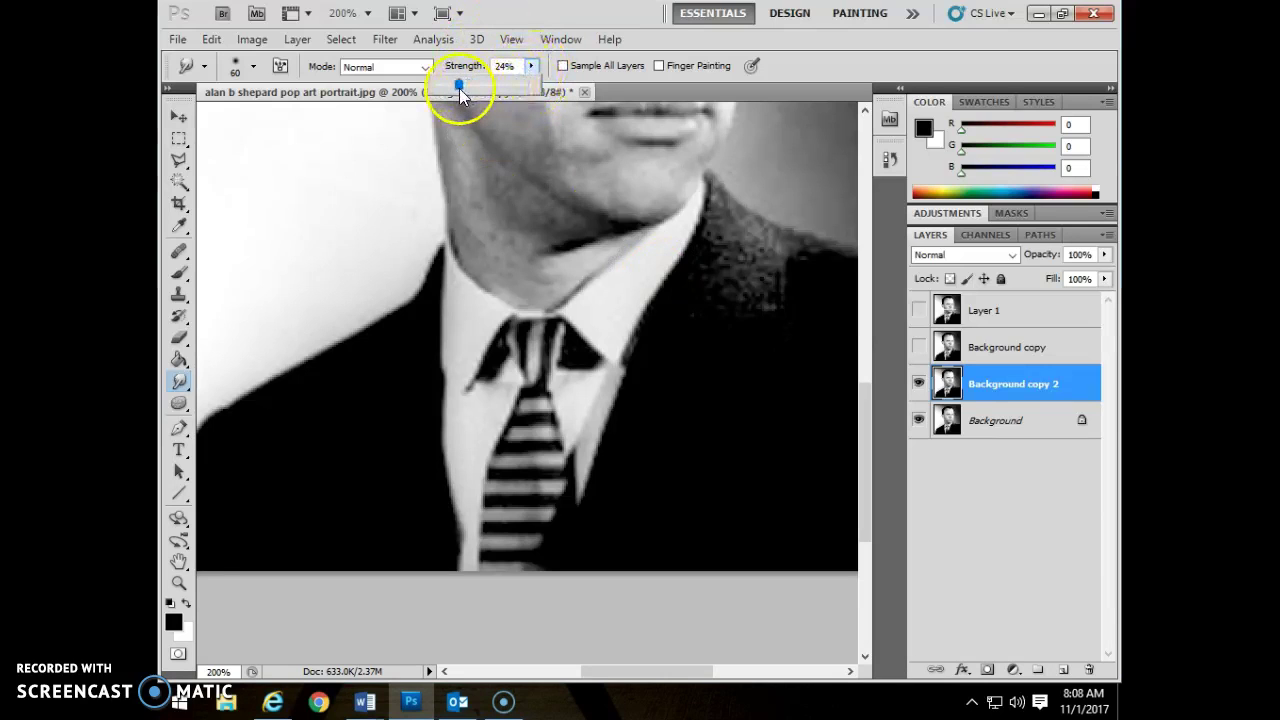
{"action": "left_click", "coordinate": [493, 16]}
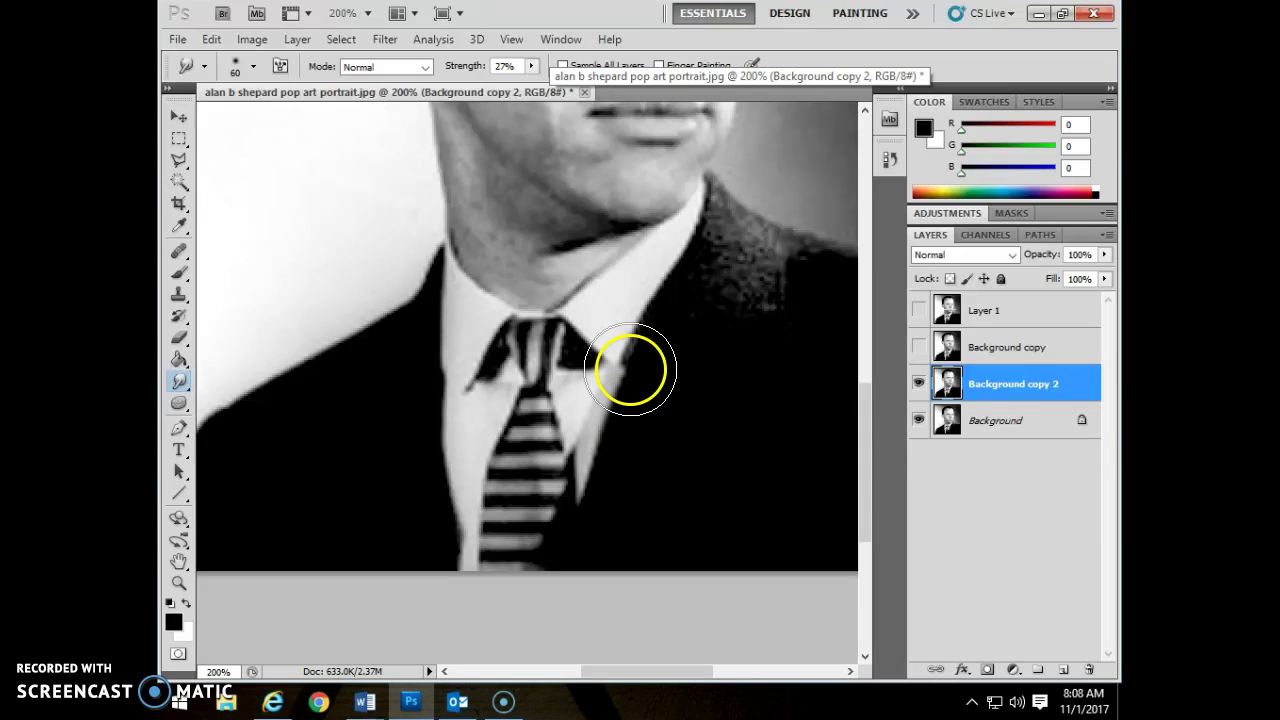
{"action": "key", "text": "bracketleft"}
{"action": "key", "text": "bracketleft"}
{"action": "key", "text": "bracketleft"}
{"action": "key", "text": "bracketleft"}
{"action": "key", "text": "bracketleft"}
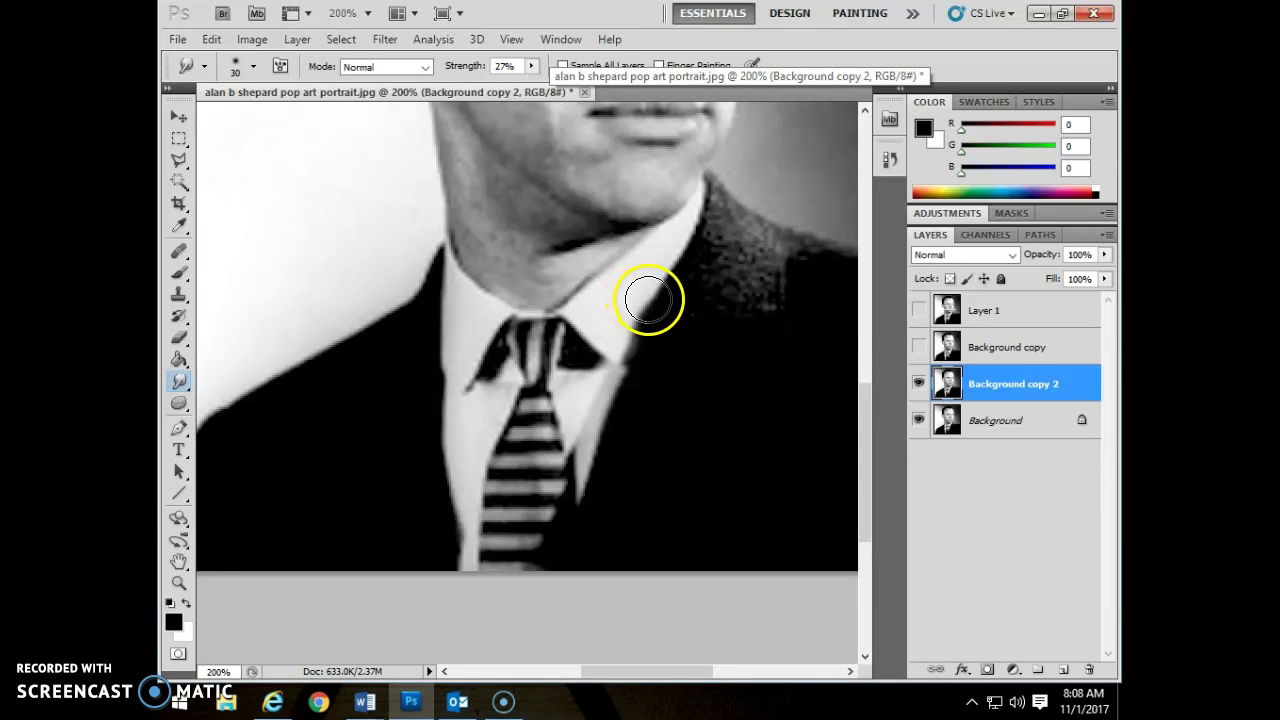
Smudge the edge between the white shirt collar and the dark jacket lapel on the side away from the visible ear.
{"action": "mouse_move", "coordinate": [655, 284]}
{"action": "left_mouse_down"}
{"action": "mouse_move", "coordinate": [660, 266]}
{"action": "mouse_move", "coordinate": [677, 274]}
{"action": "left_mouse_up"}
{"action": "mouse_move", "coordinate": [609, 386]}
{"action": "left_mouse_down"}
{"action": "mouse_move", "coordinate": [597, 437]}
{"action": "mouse_move", "coordinate": [616, 440]}
{"action": "left_mouse_up"}
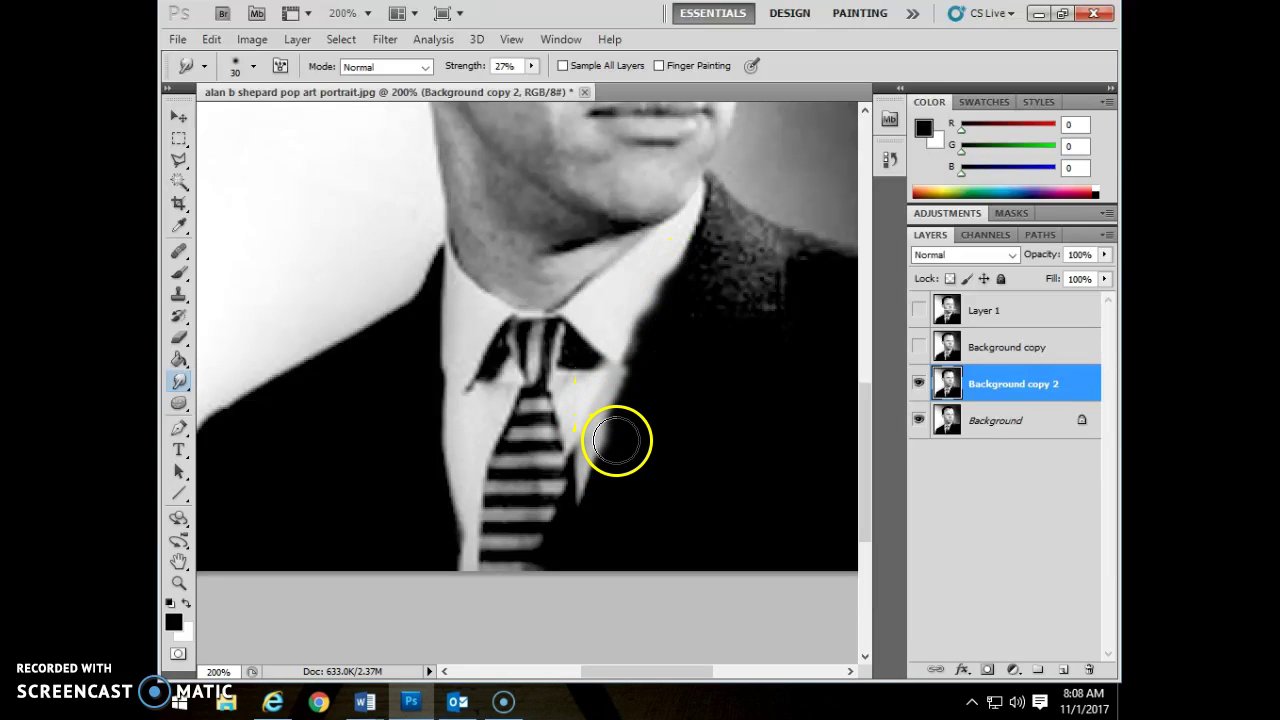
{"action": "mouse_move", "coordinate": [667, 363]}
{"action": "left_mouse_down"}
{"action": "mouse_move", "coordinate": [634, 323]}
{"action": "mouse_move", "coordinate": [626, 330]}
{"action": "mouse_move", "coordinate": [667, 347]}
{"action": "mouse_move", "coordinate": [623, 368]}
{"action": "left_mouse_up"}
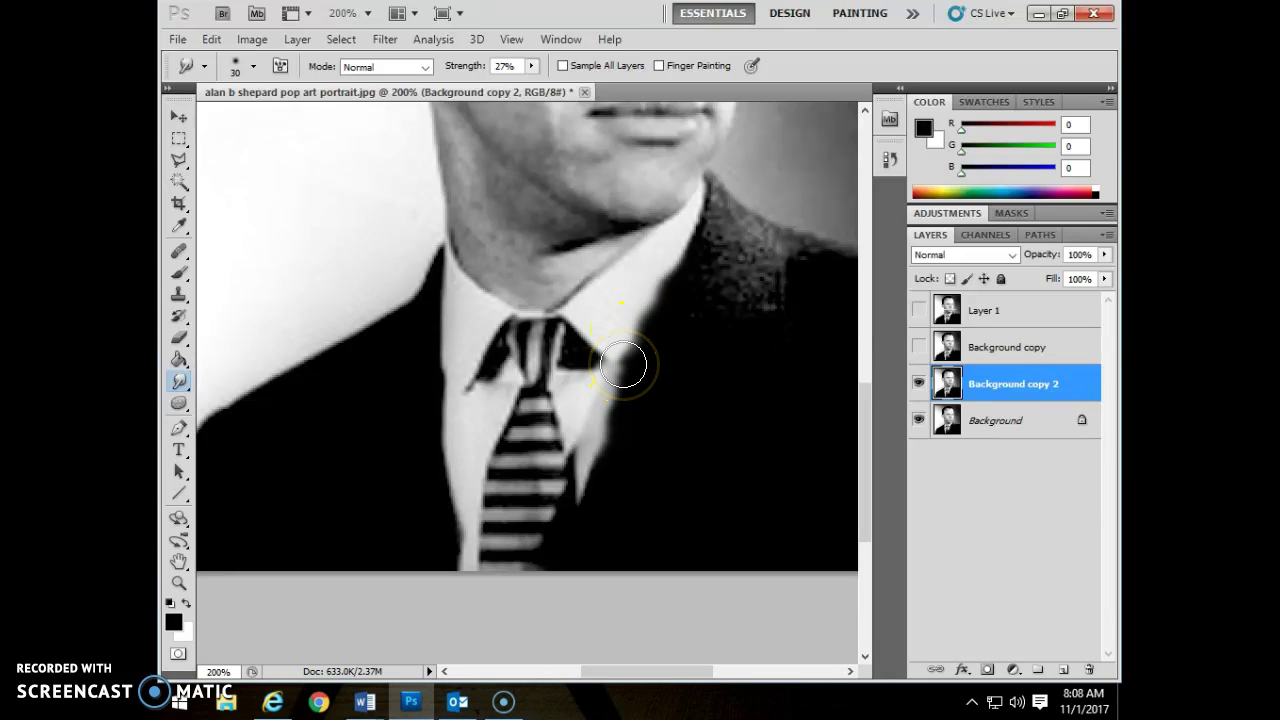
{"action": "mouse_move", "coordinate": [623, 366]}
{"action": "left_mouse_down"}
{"action": "mouse_move", "coordinate": [608, 380]}
{"action": "mouse_move", "coordinate": [720, 391]}
{"action": "mouse_move", "coordinate": [764, 374]}
{"action": "left_mouse_up"}
Smudge the corner of the mouth nearer the visible ear into the surrounding skin.
{"action": "scroll", "coordinate": [583, 372], "scroll_direction": "up", "scroll_amount": 5}
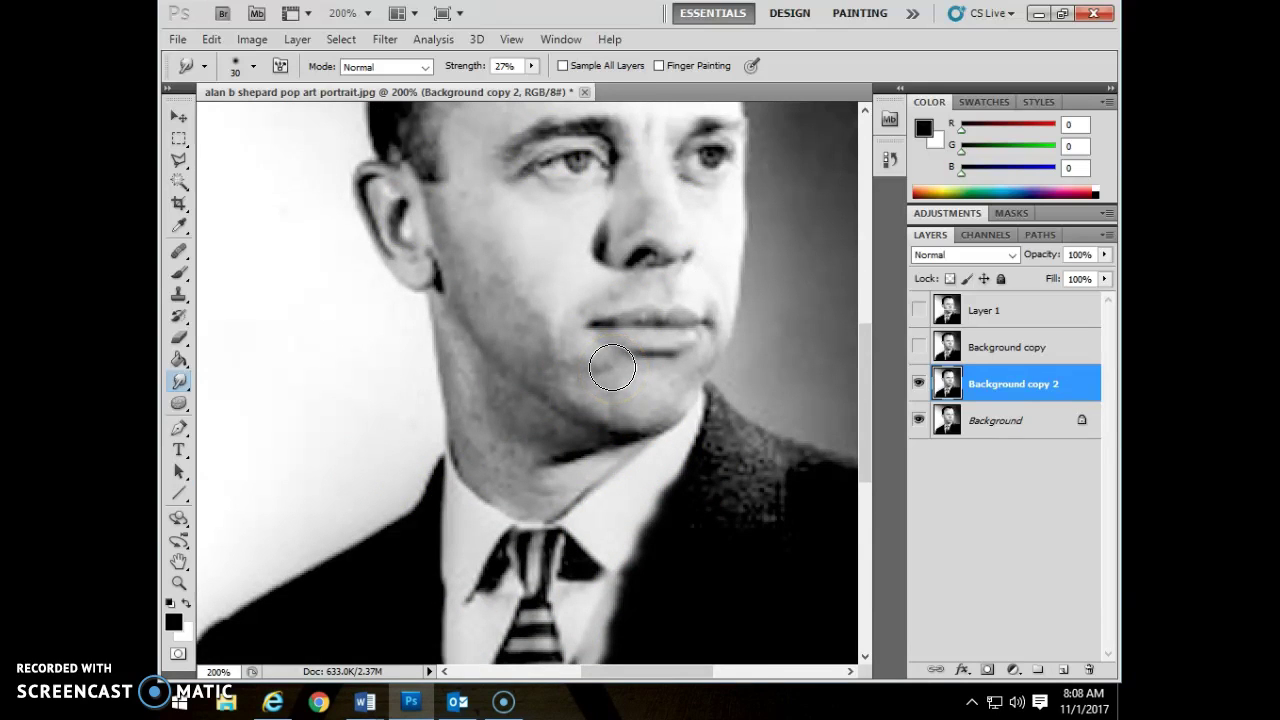
{"action": "mouse_move", "coordinate": [612, 355]}
{"action": "left_mouse_down"}
{"action": "mouse_move", "coordinate": [624, 403]}
{"action": "mouse_move", "coordinate": [682, 375]}
{"action": "mouse_move", "coordinate": [651, 346]}
{"action": "mouse_move", "coordinate": [603, 345]}
{"action": "left_mouse_up"}
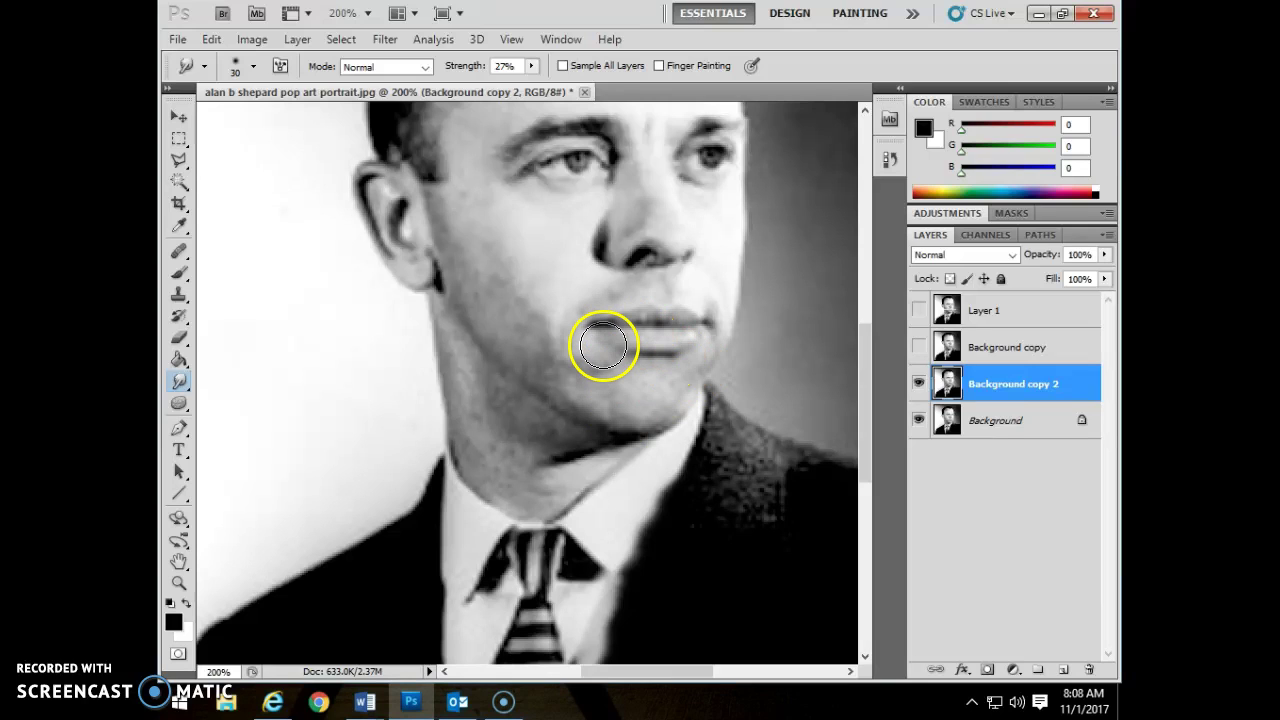